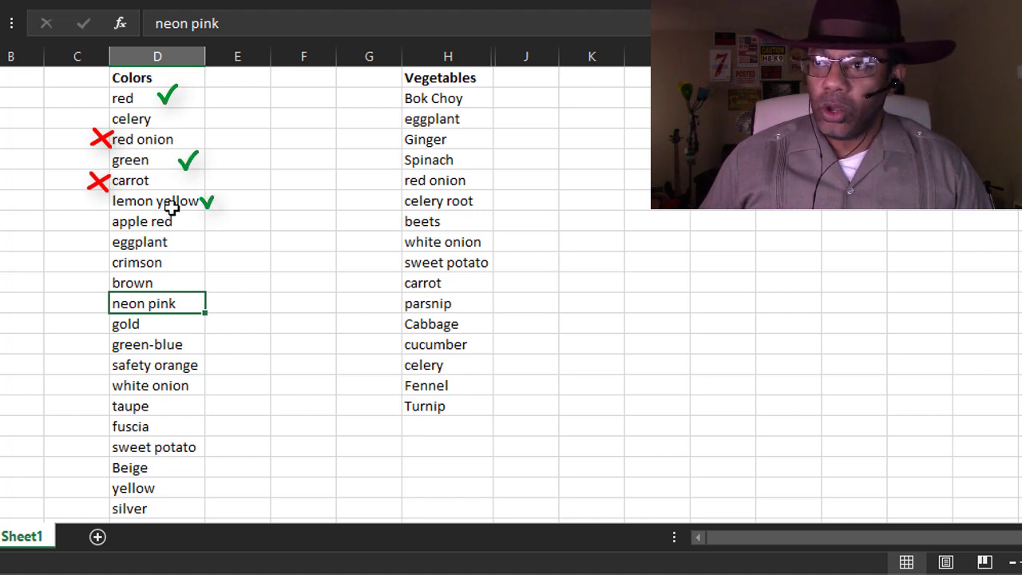
Add the header "Check" in cell E1, beside the Colors header.
left_click(234, 72)
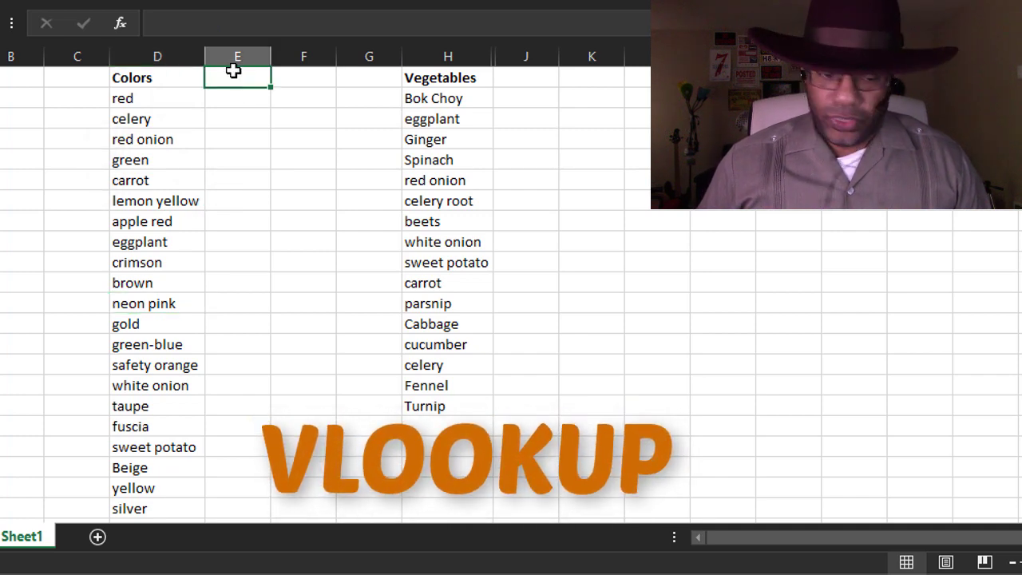
type("Check")
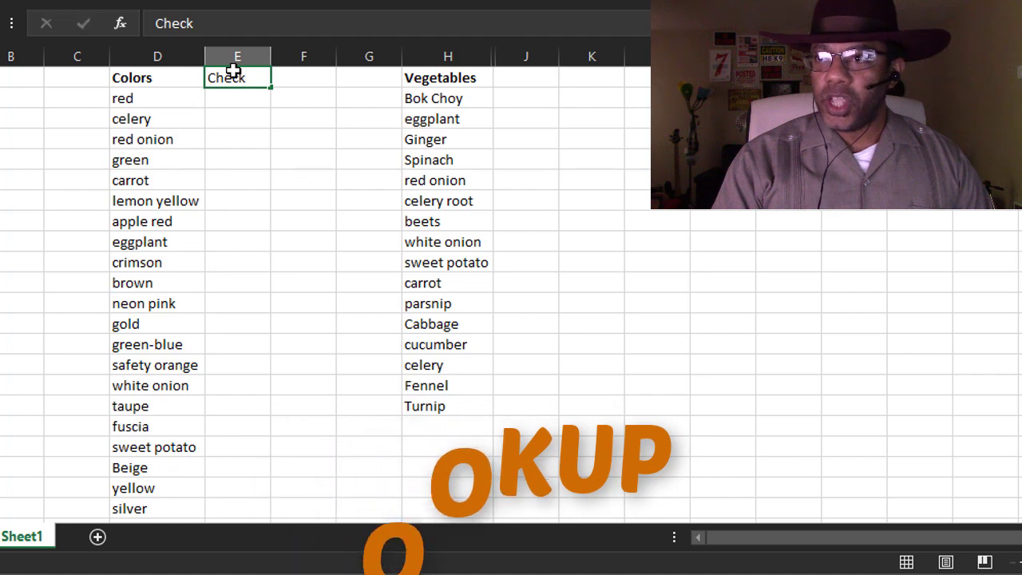
key("Return")
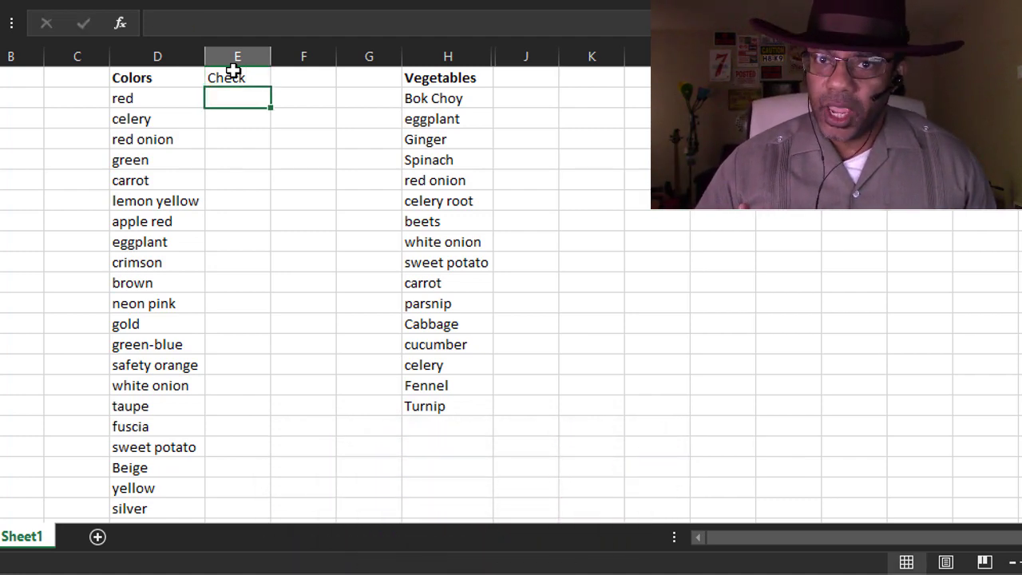
Format the Colors and Check range D1:E24 as a table with headers, using the orange Light style with a solid header row.
left_click(158, 139)
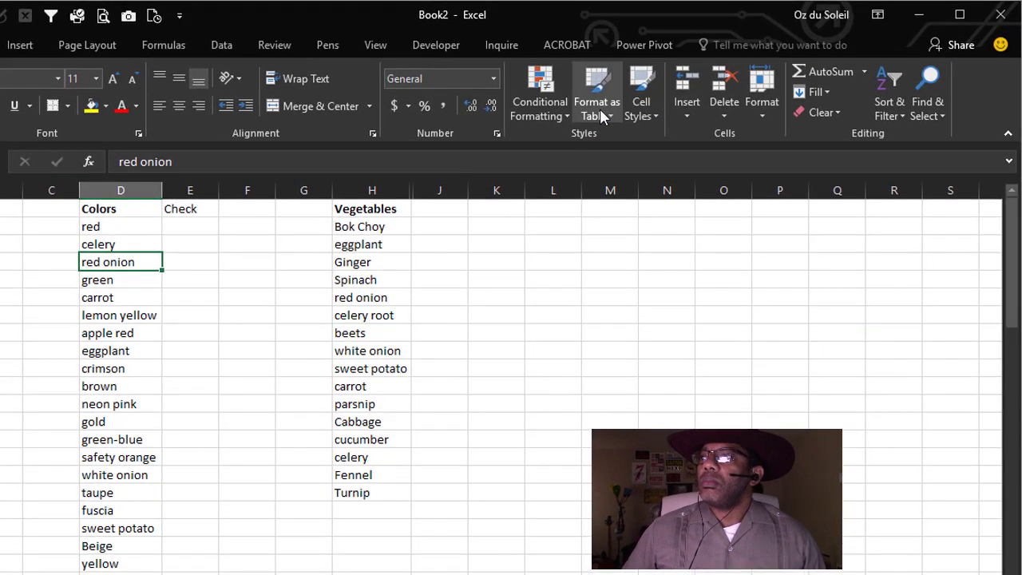
left_click(631, 78)
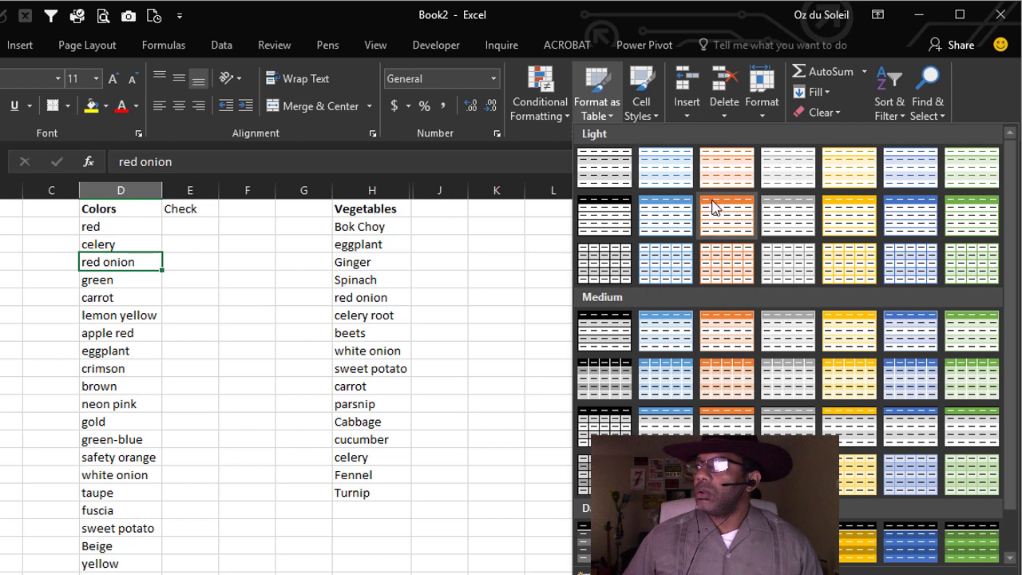
left_click(725, 222)
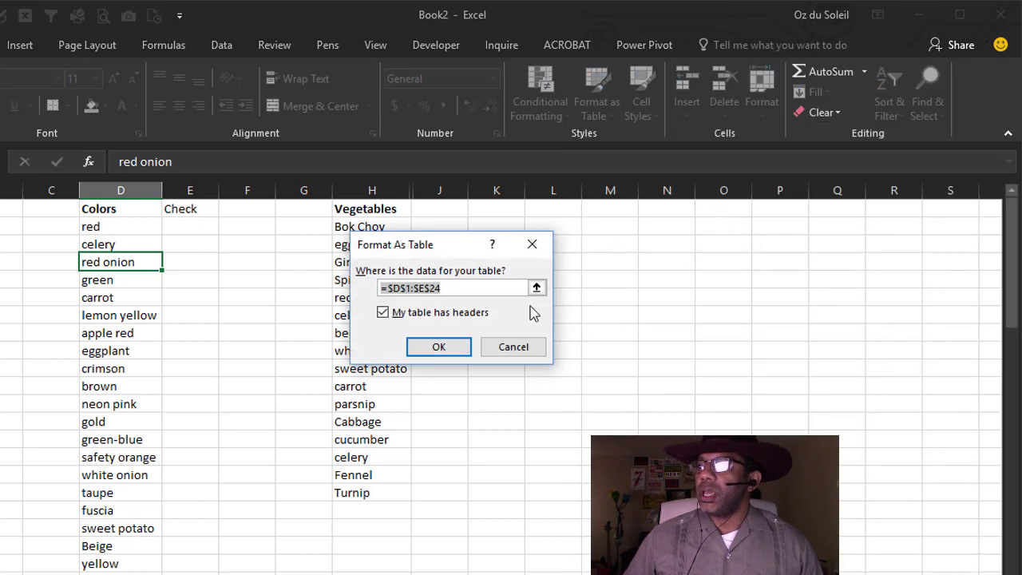
left_click(435, 346)
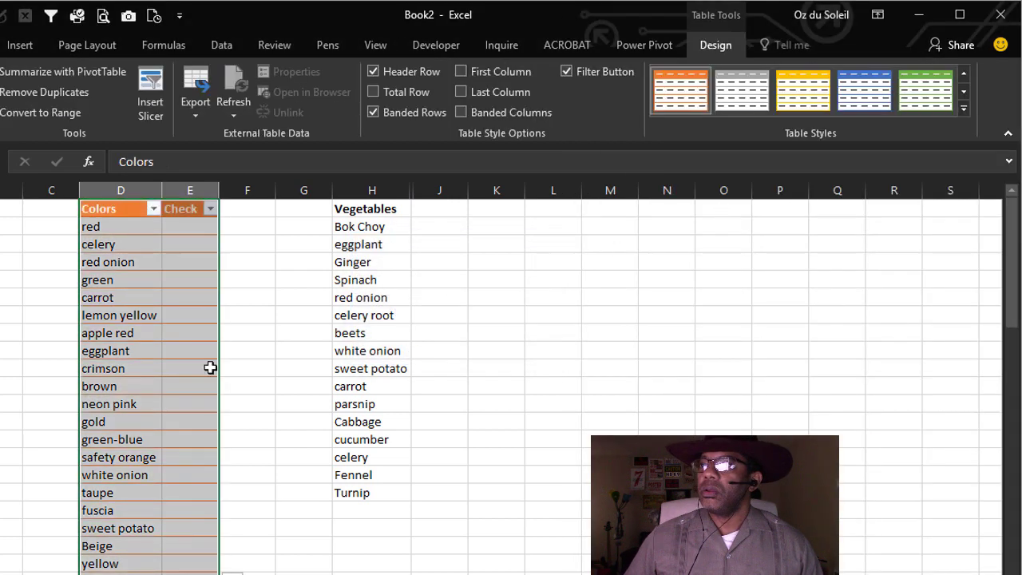
left_click(183, 374)
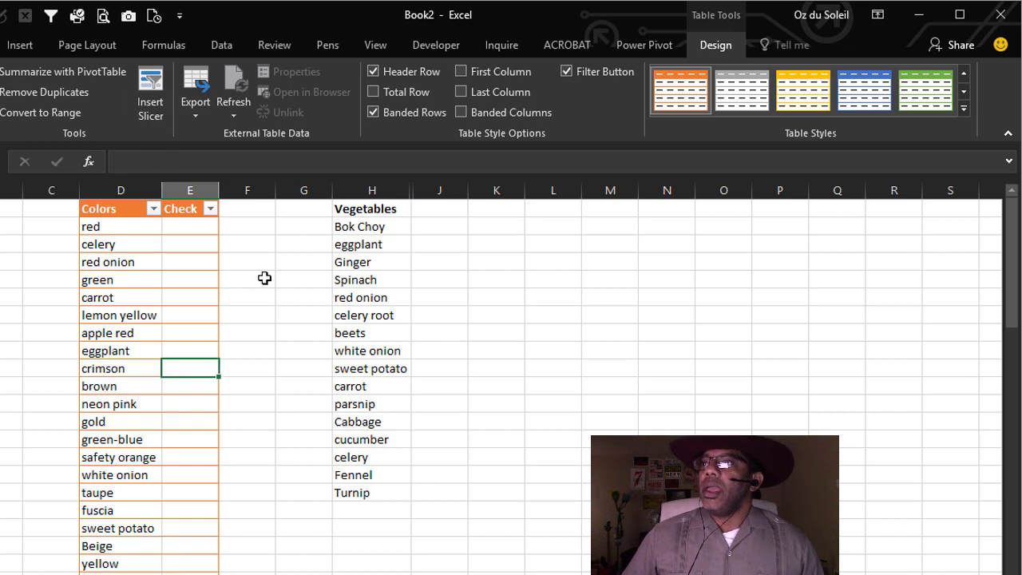
Format the Vegetables list as a table with headers, using the darker blue Light style with a solid header row.
left_click(376, 257)
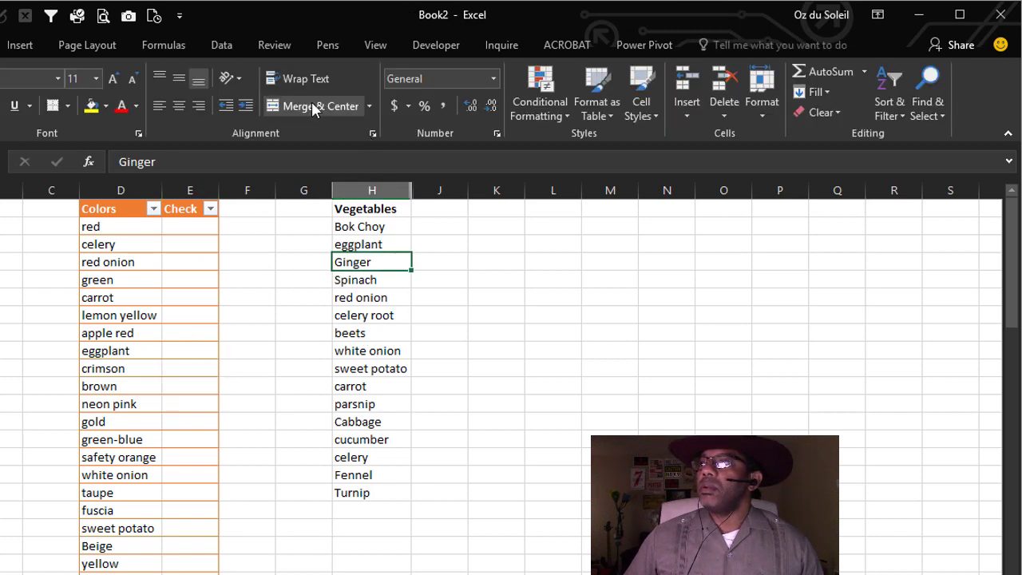
left_click(589, 112)
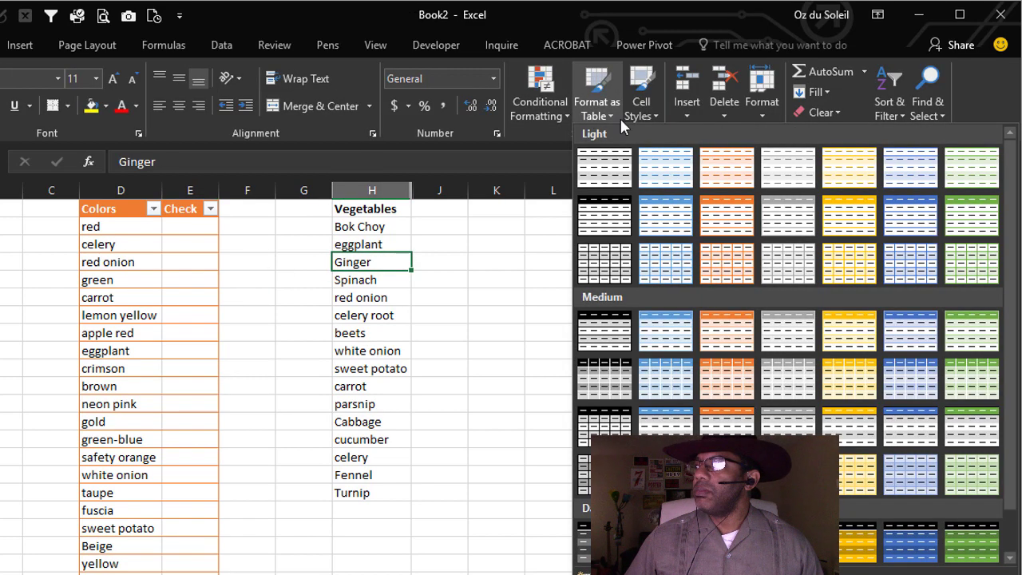
left_click(900, 216)
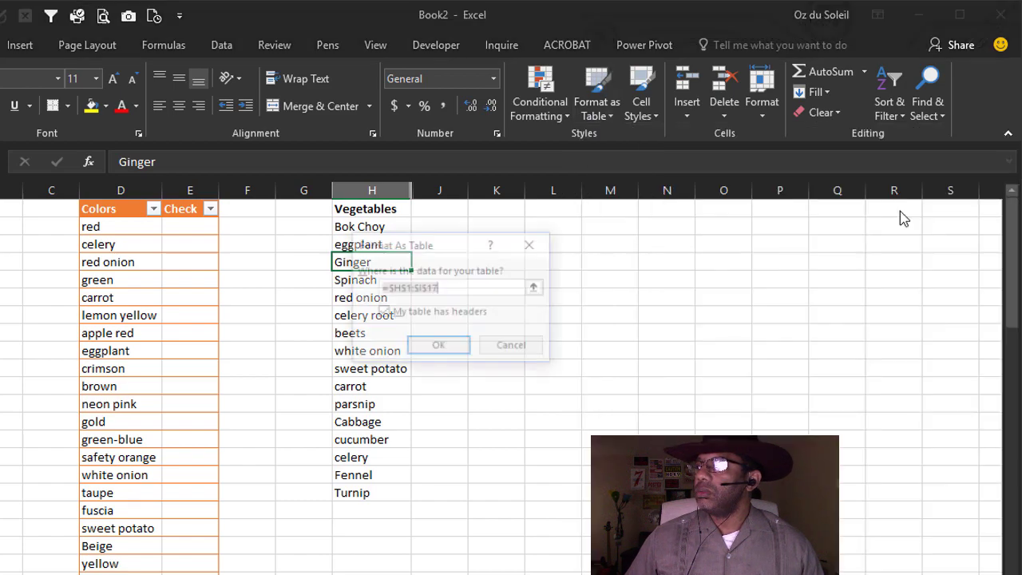
left_click(454, 346)
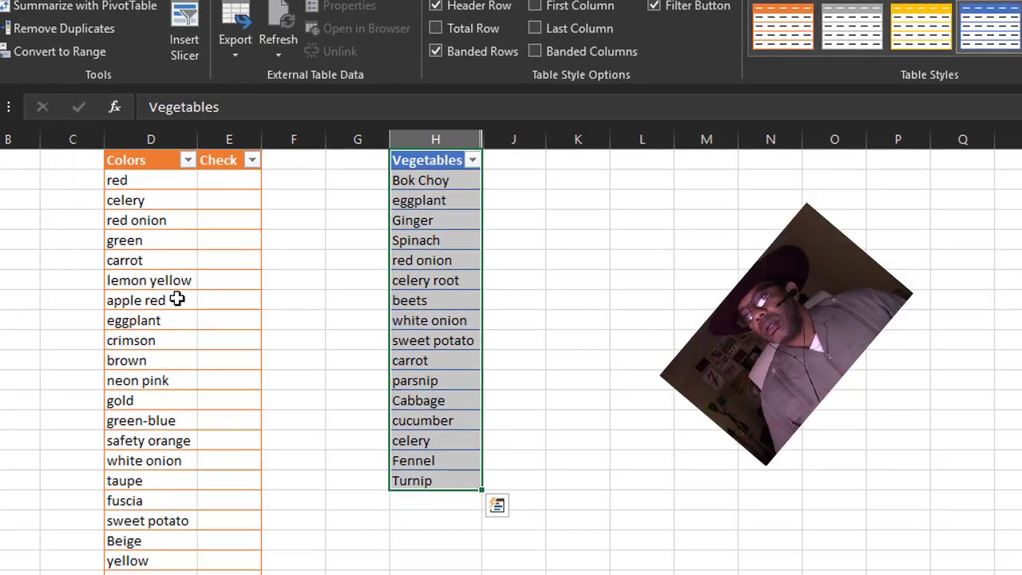
left_click(160, 313)
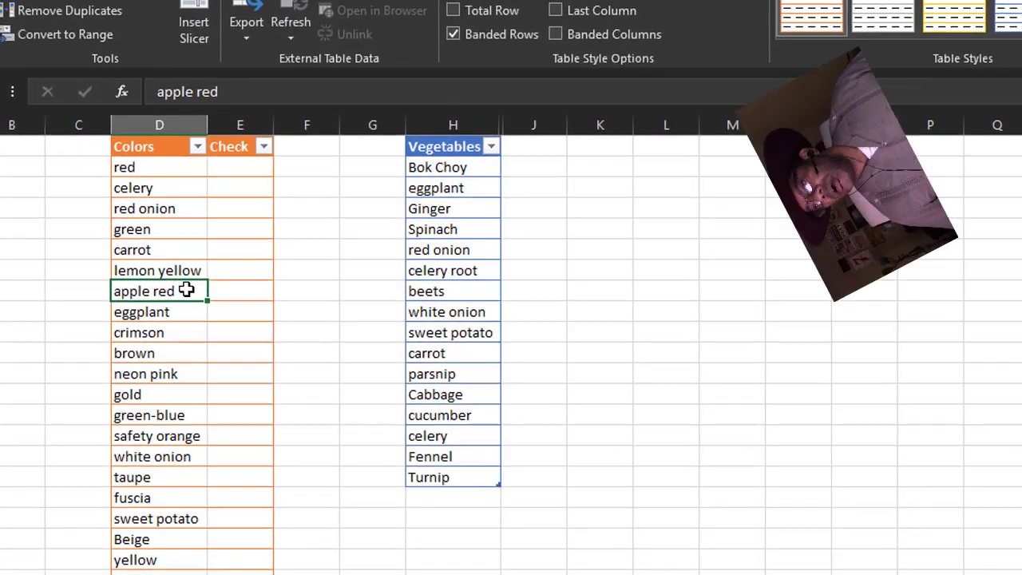
left_click(226, 163)
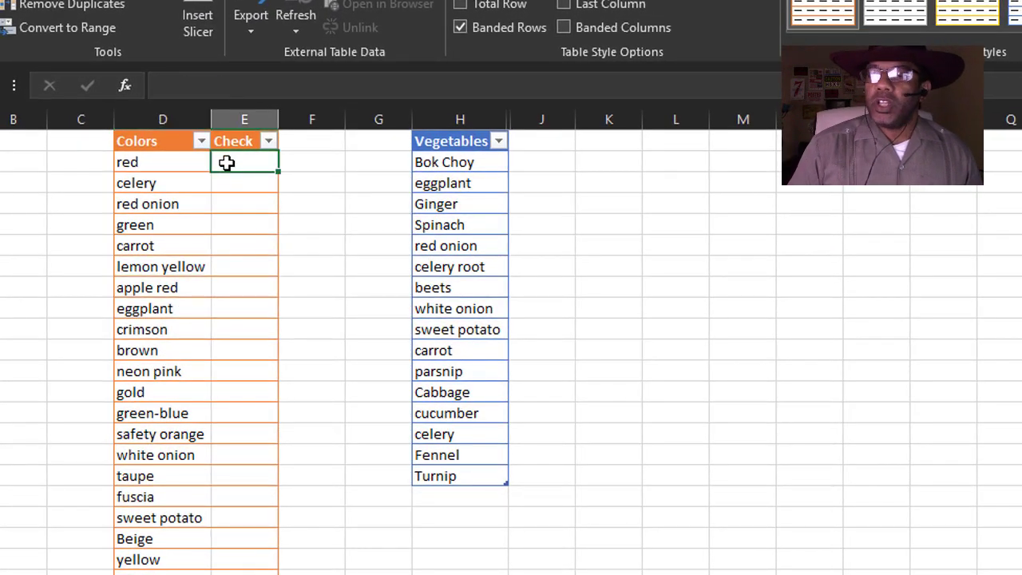
type("=")
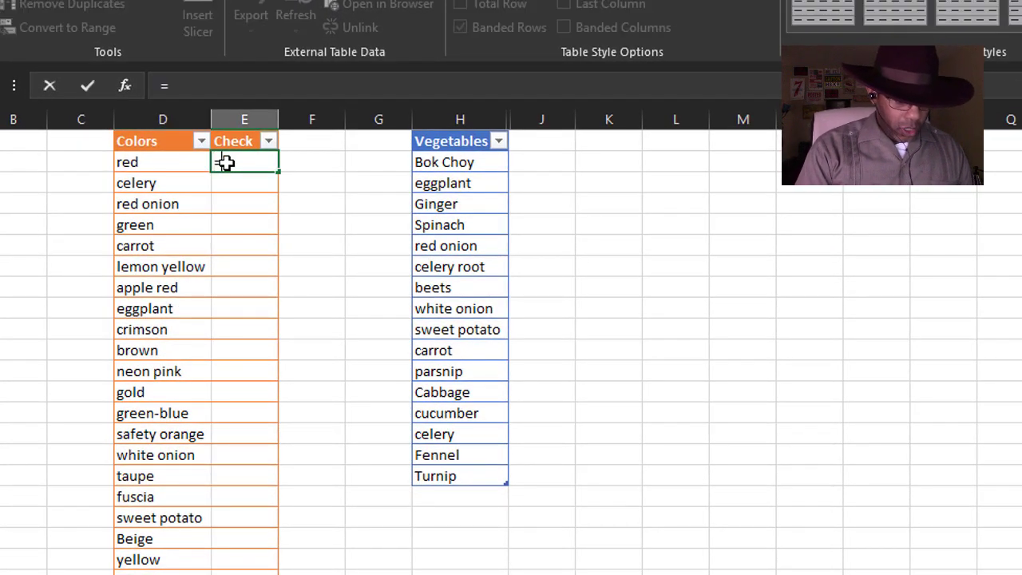
type("vlookup(")
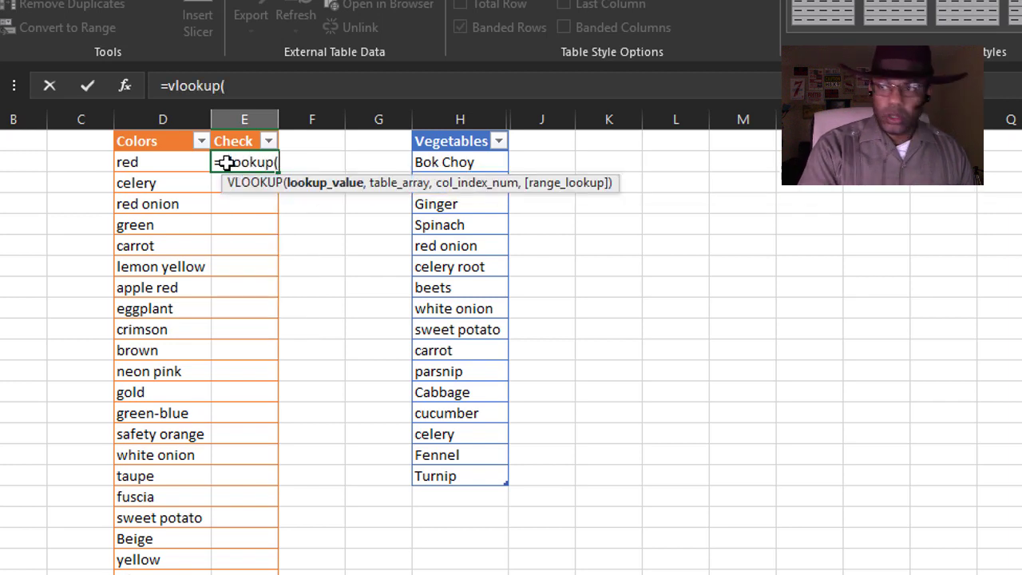
left_click(163, 166)
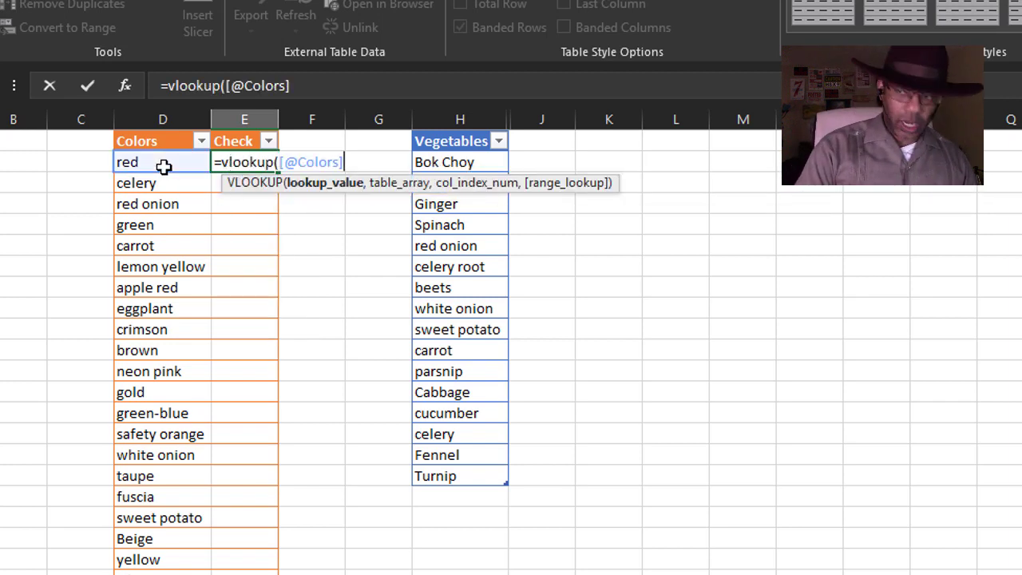
type(",")
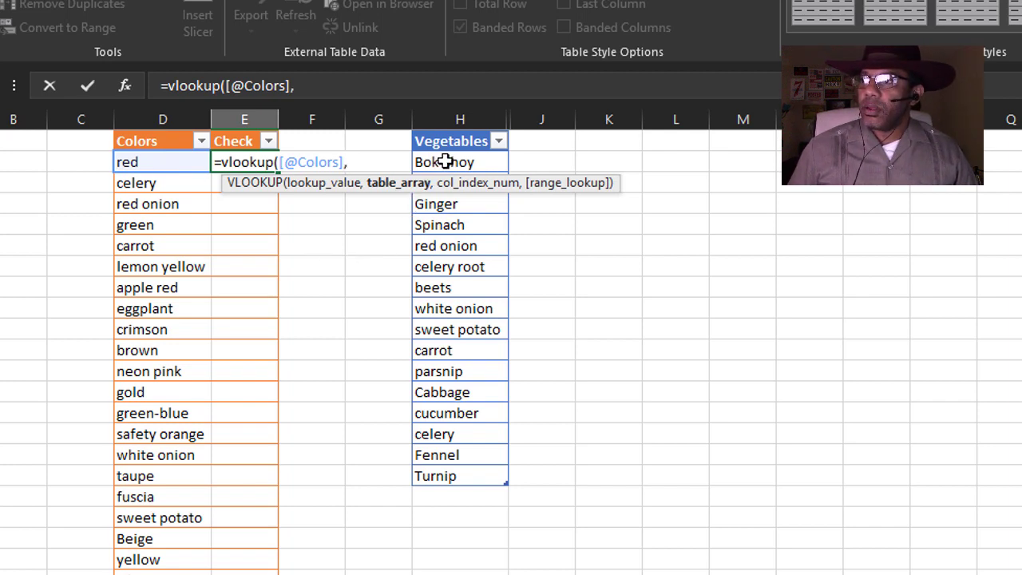
left_click_drag(444, 162, 497, 484)
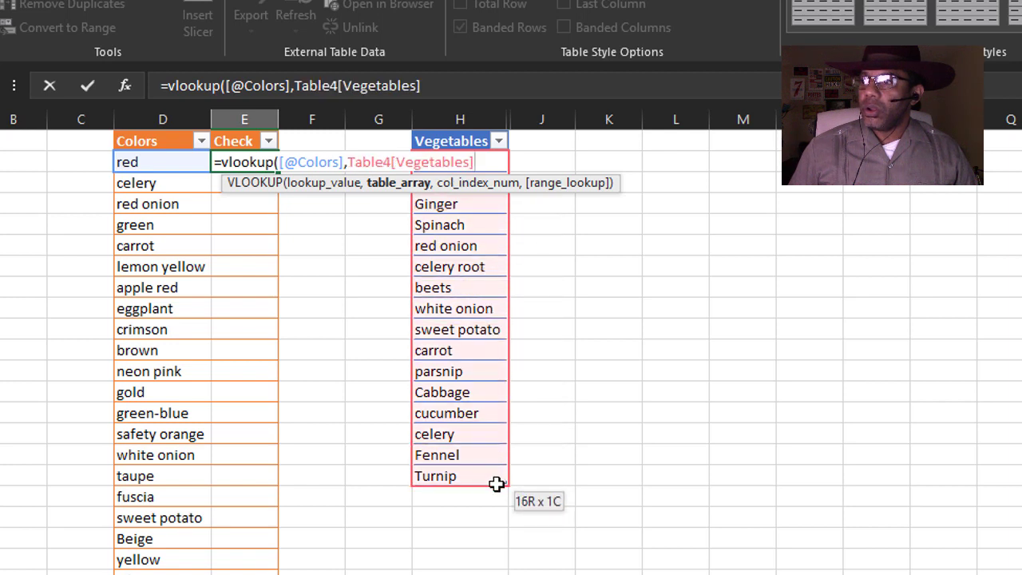
left_click_drag(497, 484, 497, 484)
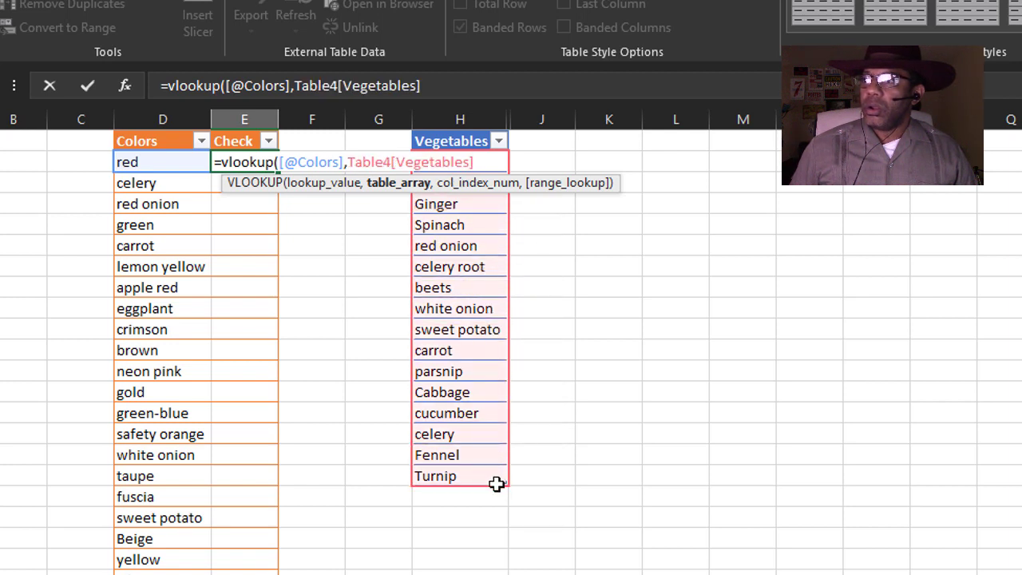
Complete the VLOOKUP formula with column index 1 and FALSE for an exact match, and enter it in the Check column.
type(",")
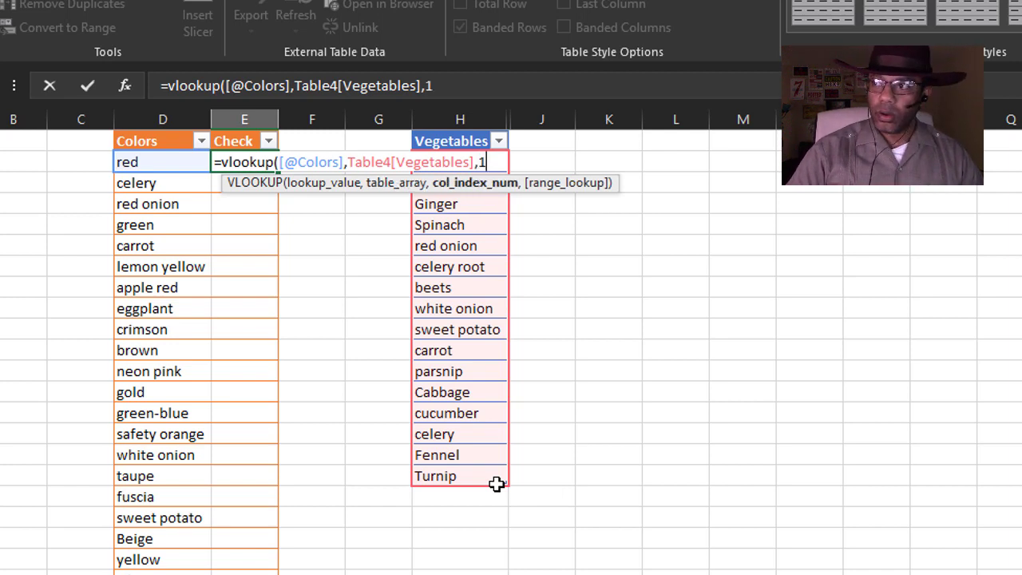
type("1,false")
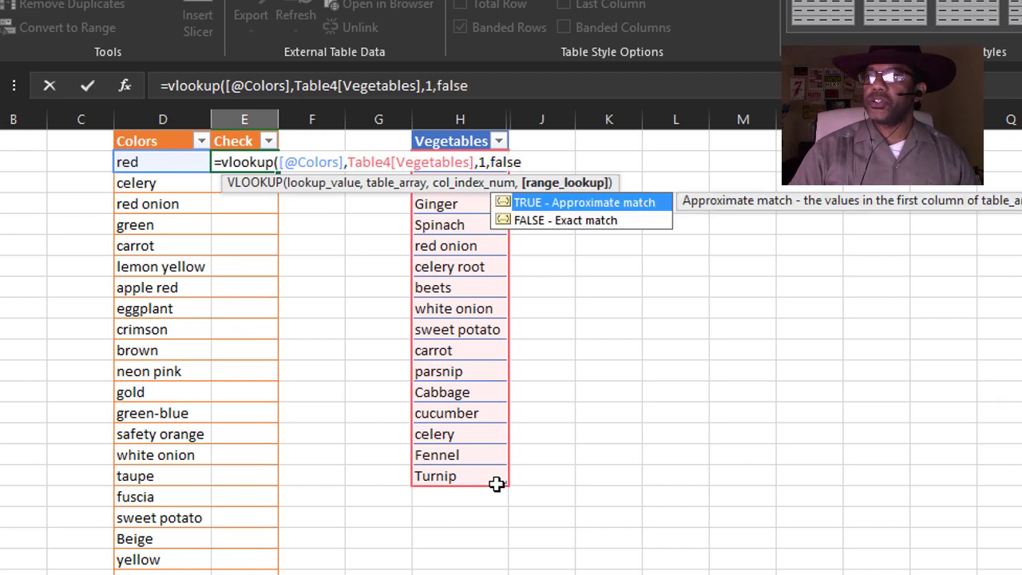
key("Tab")
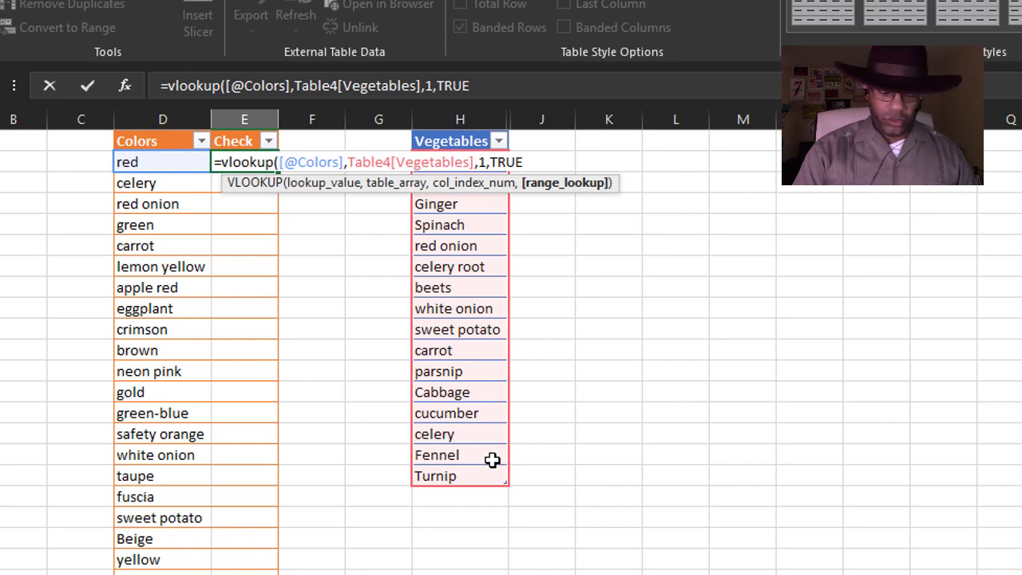
key("BackSpace")
key("BackSpace")
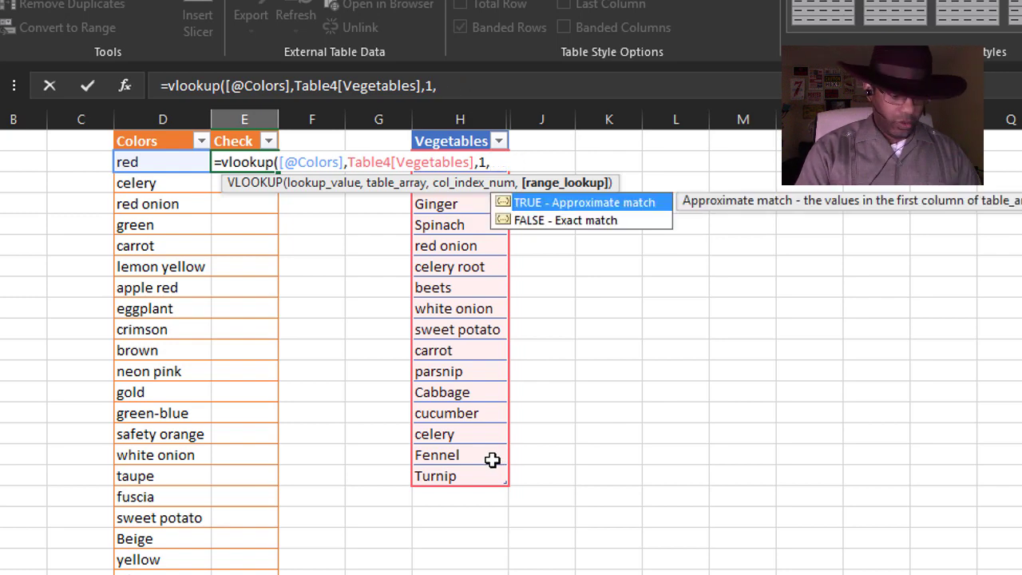
type("false)")
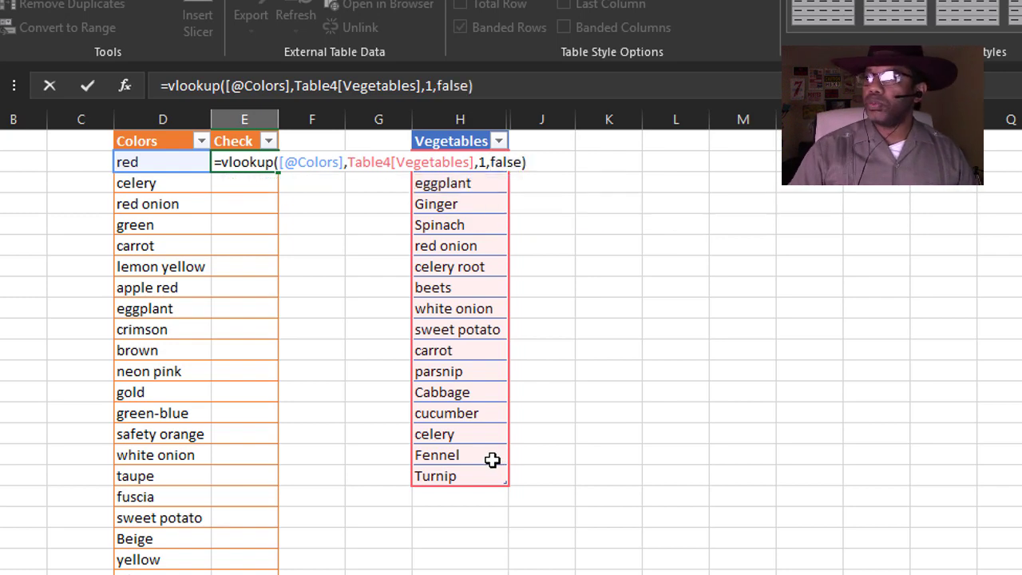
key("Return")
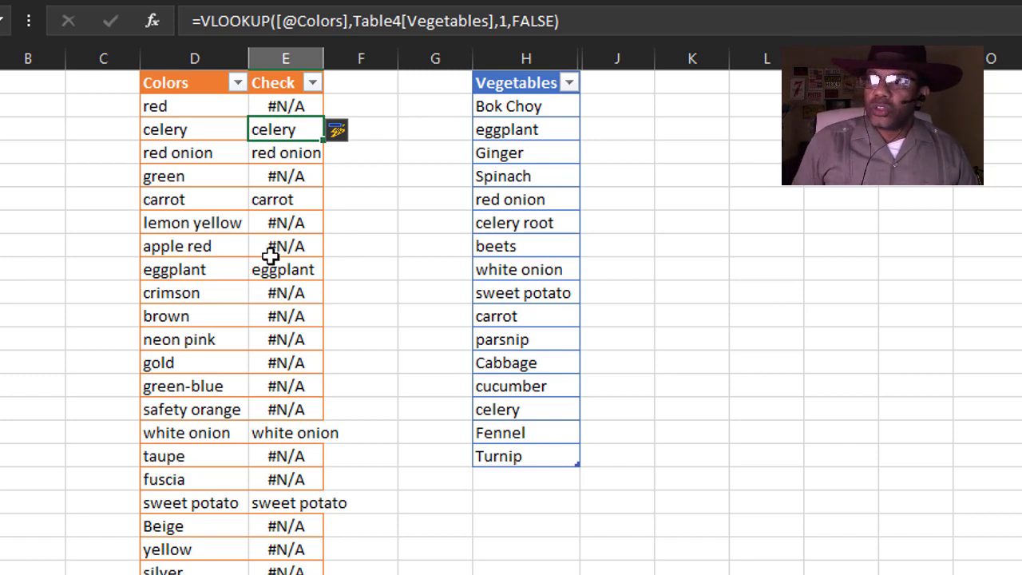
Filter the Check column to show only the #N/A rows.
left_click(312, 83)
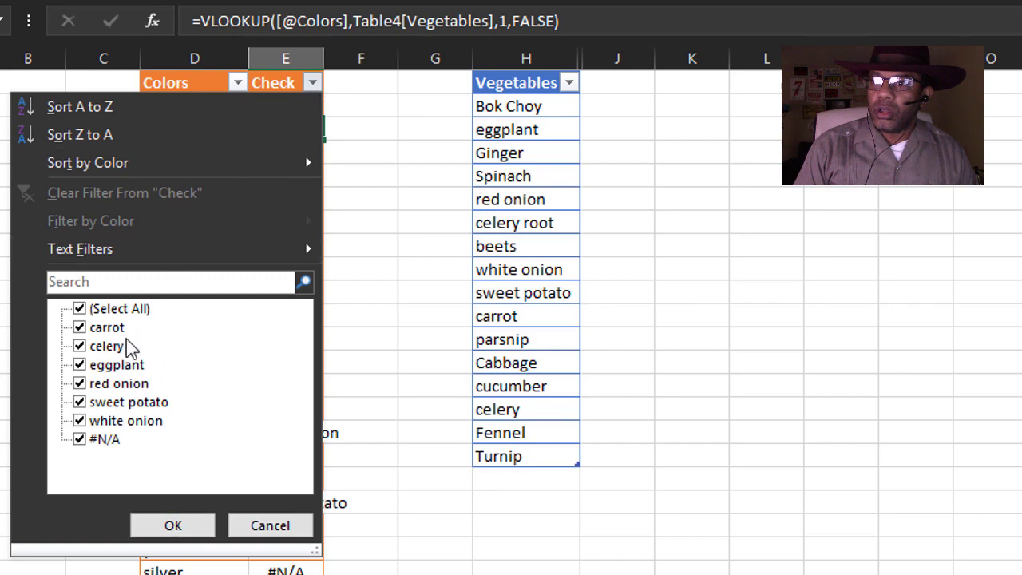
left_click(80, 309)
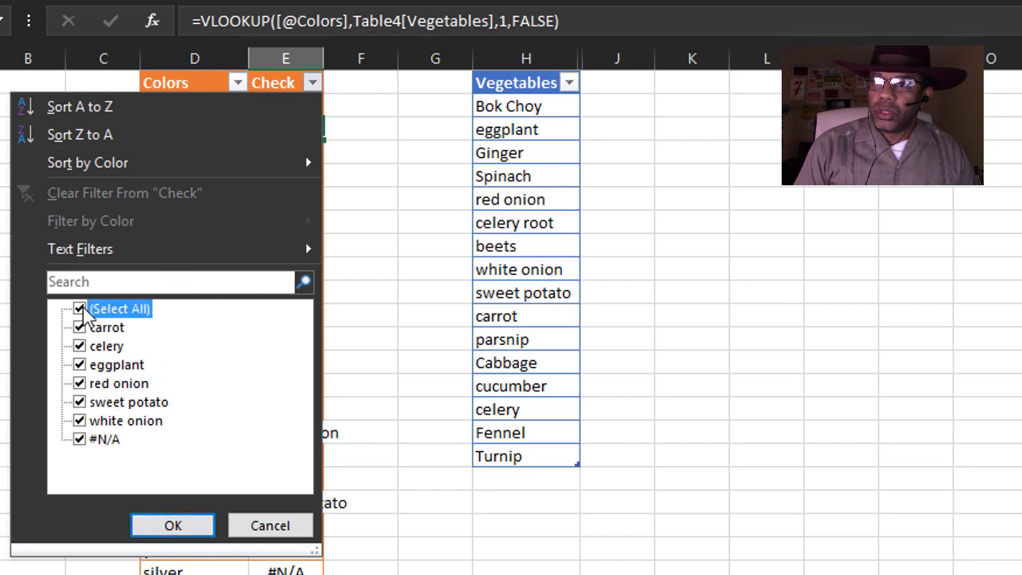
left_click(80, 439)
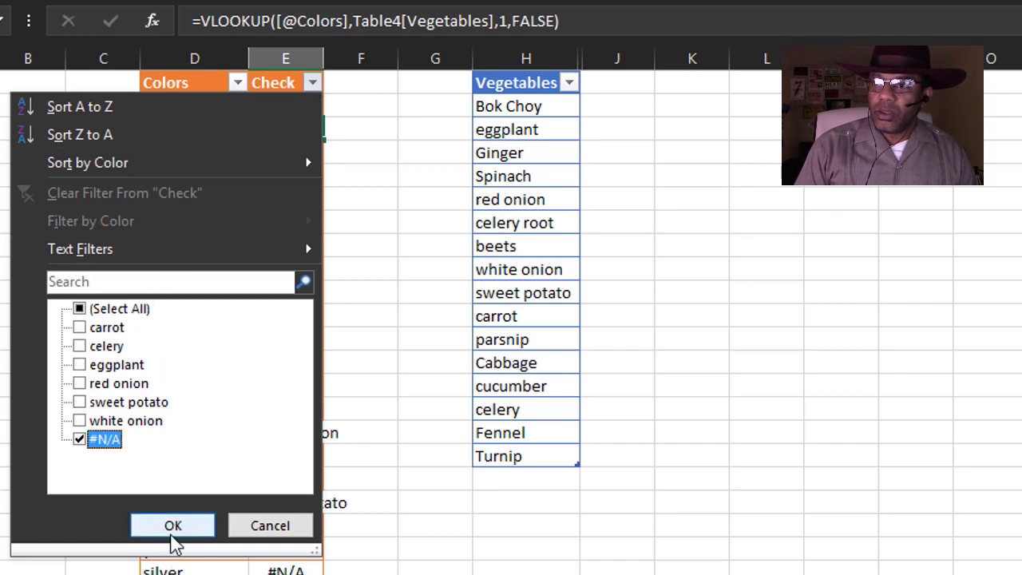
left_click(173, 526)
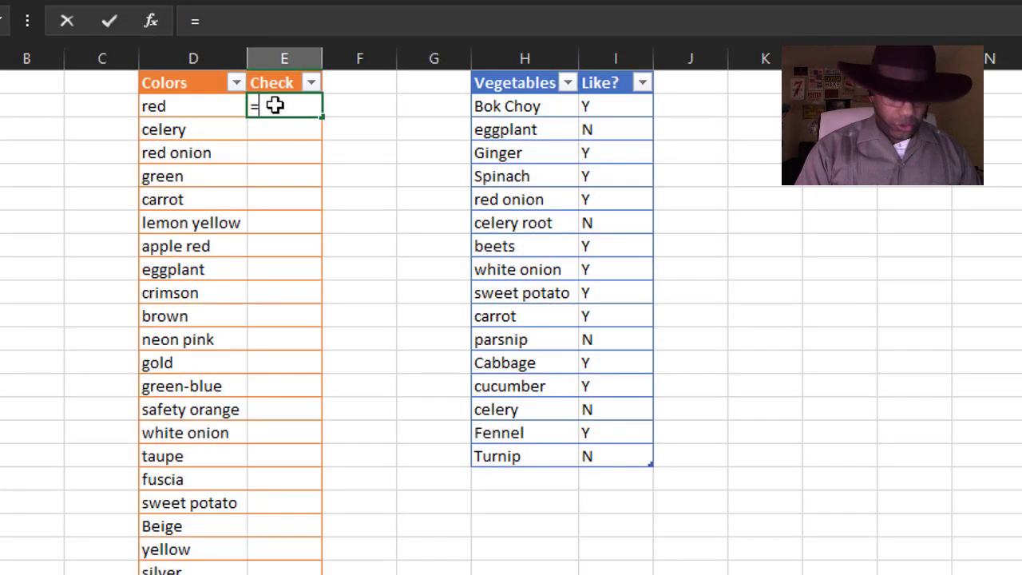
type("match(")
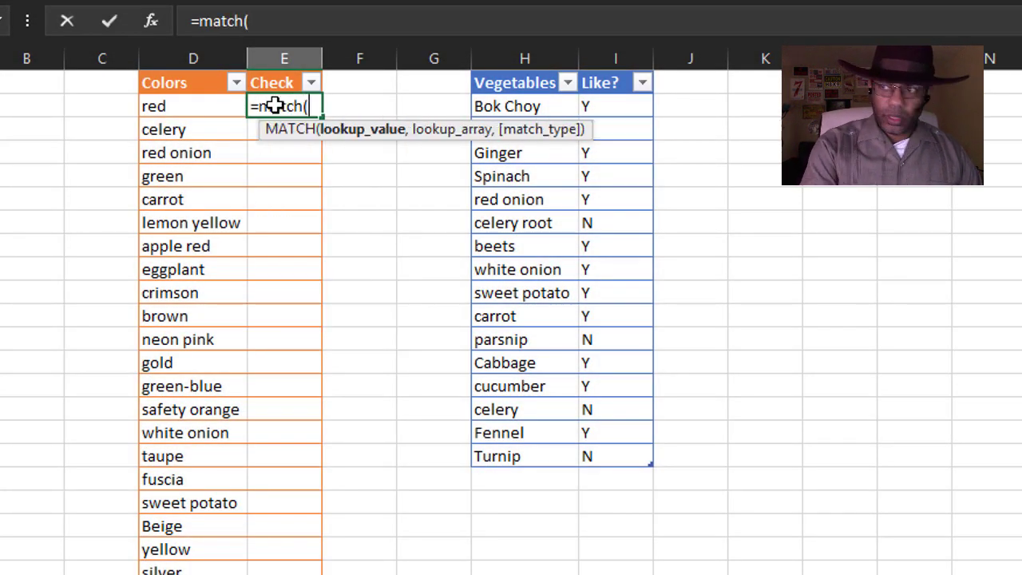
left_click(203, 106)
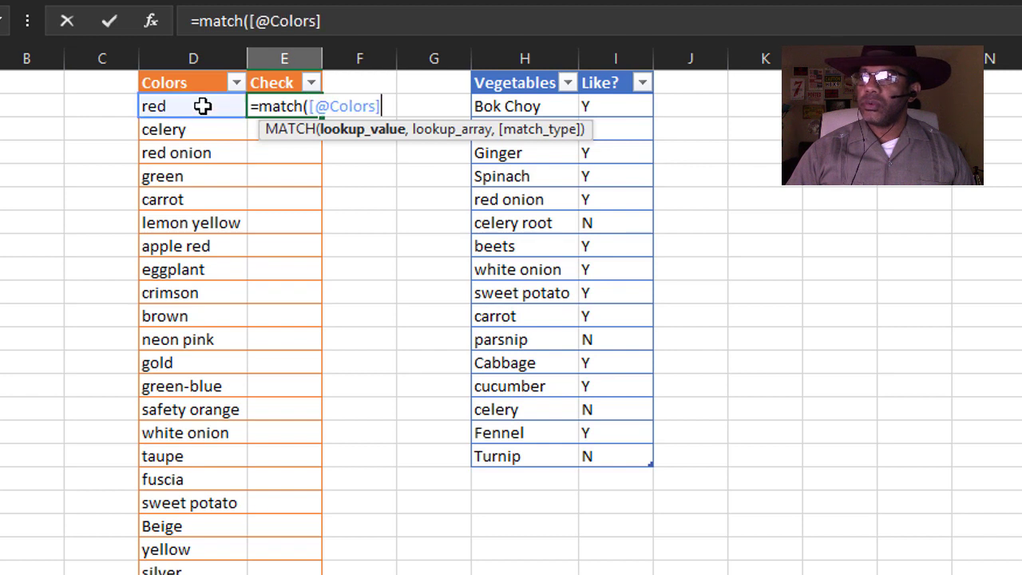
type(",")
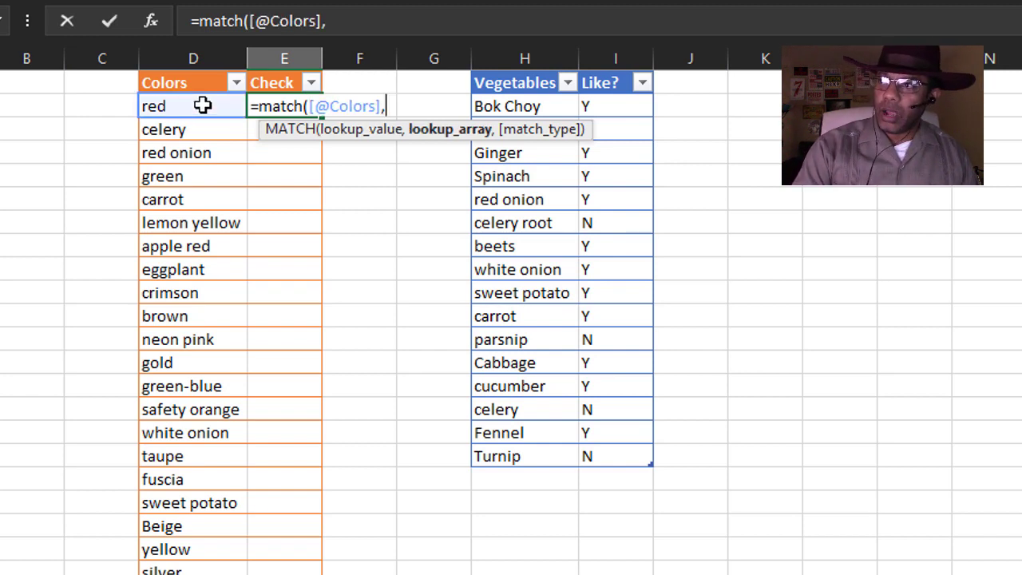
left_click_drag(499, 109, 508, 463)
type(",")
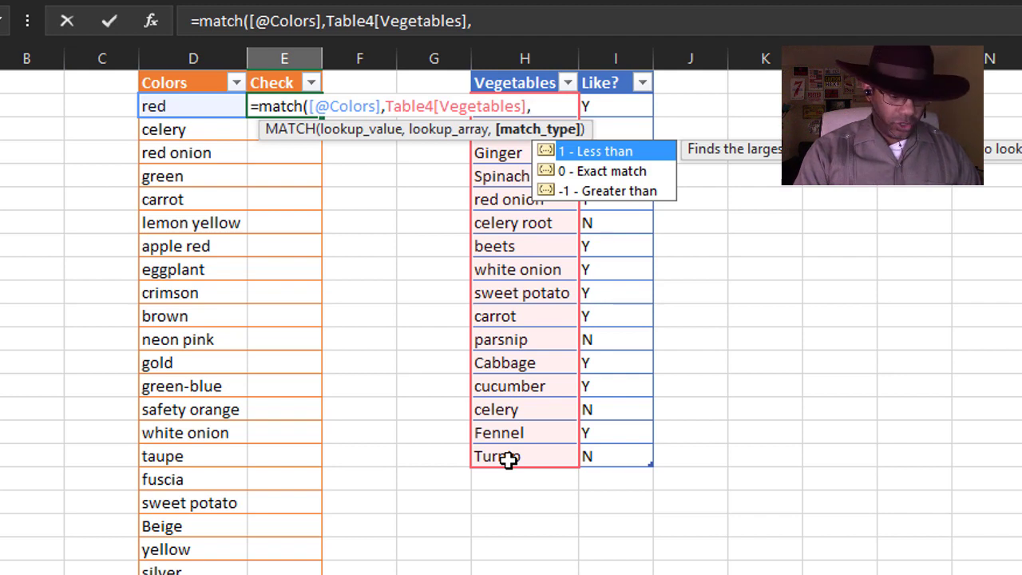
type("0")
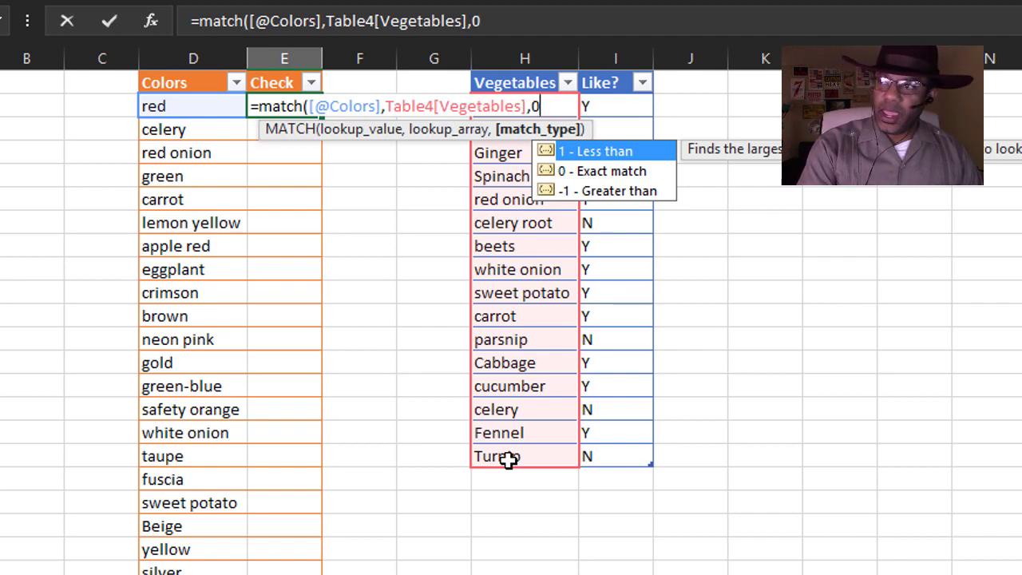
type(")")
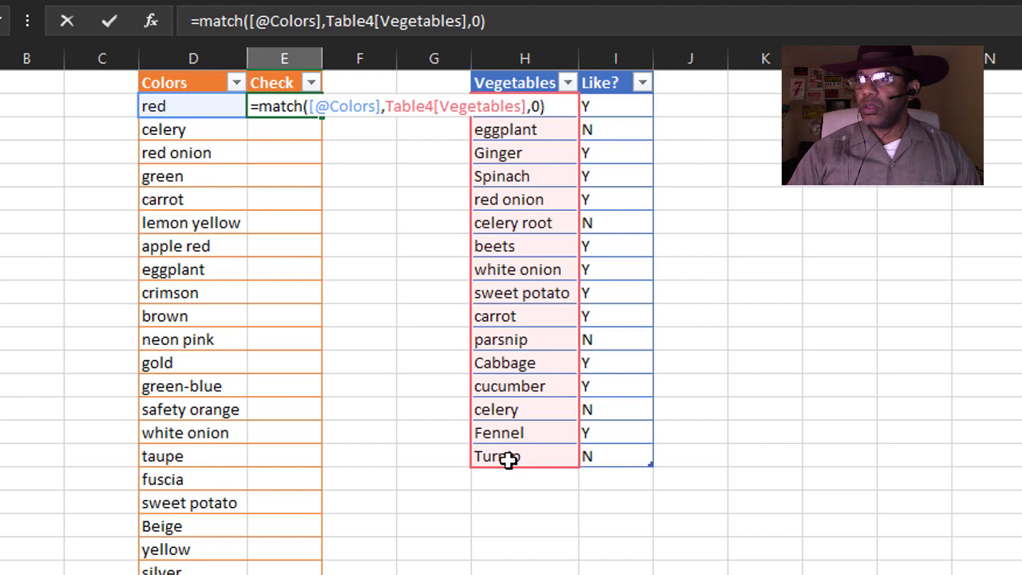
key("Return")
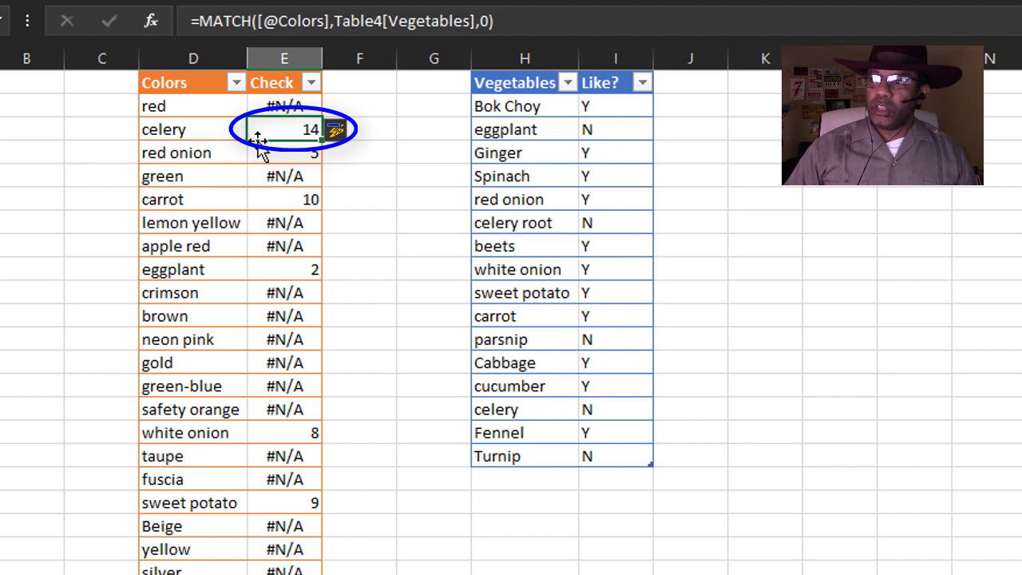
left_click(528, 410)
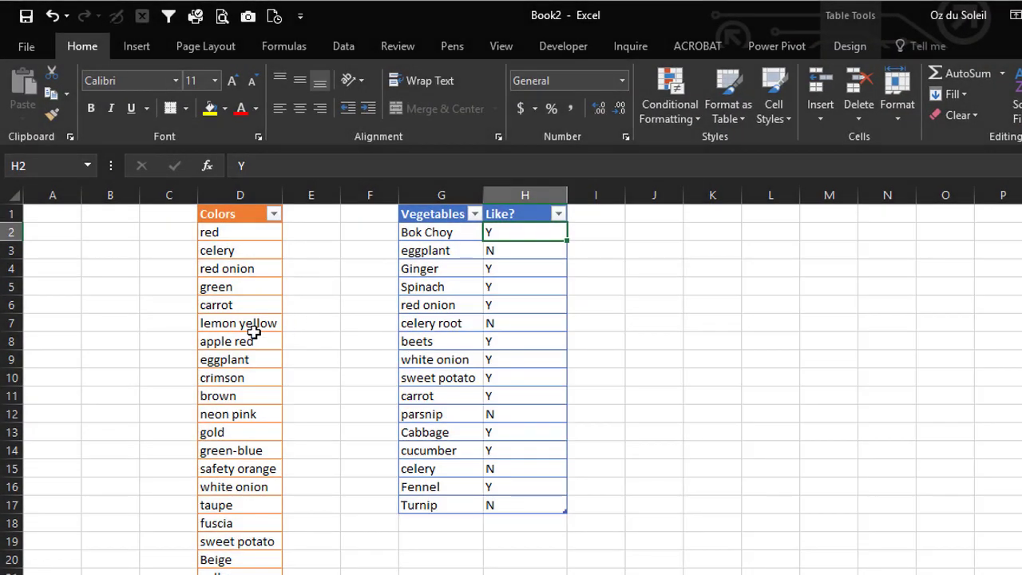
Create a Power Query query from the Colors table and name it Colors.
left_click(253, 333)
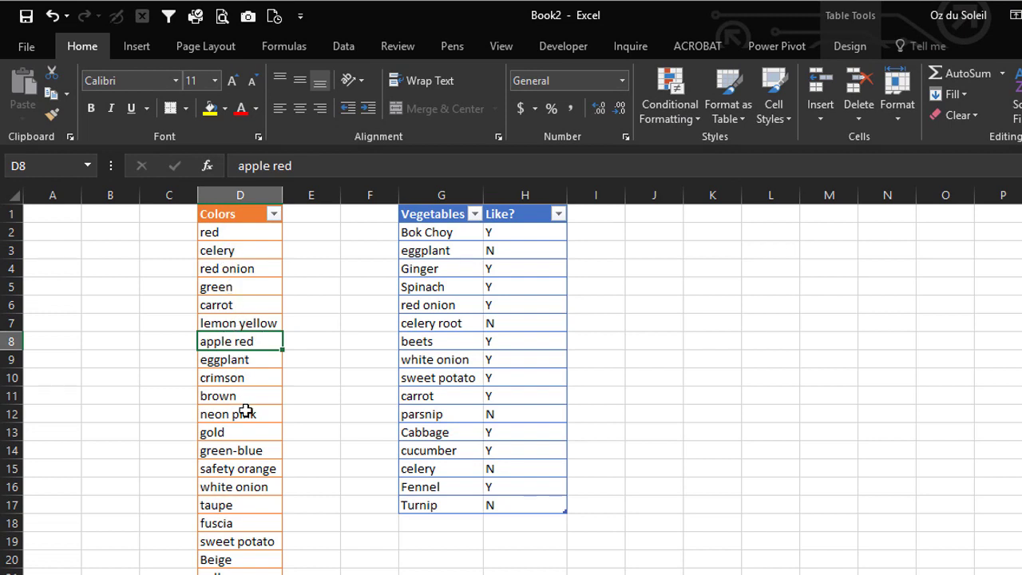
left_click(335, 51)
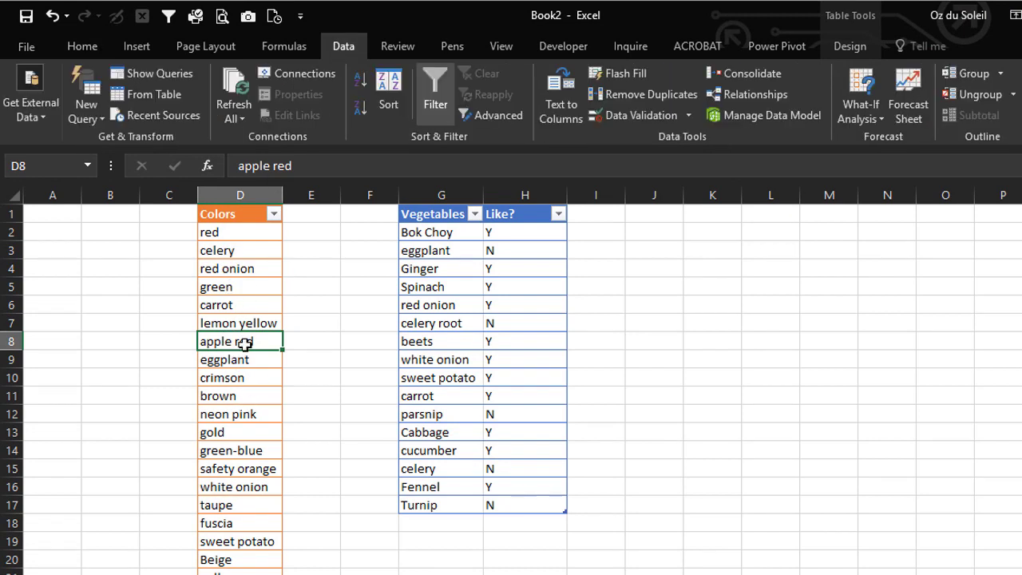
left_click(165, 95)
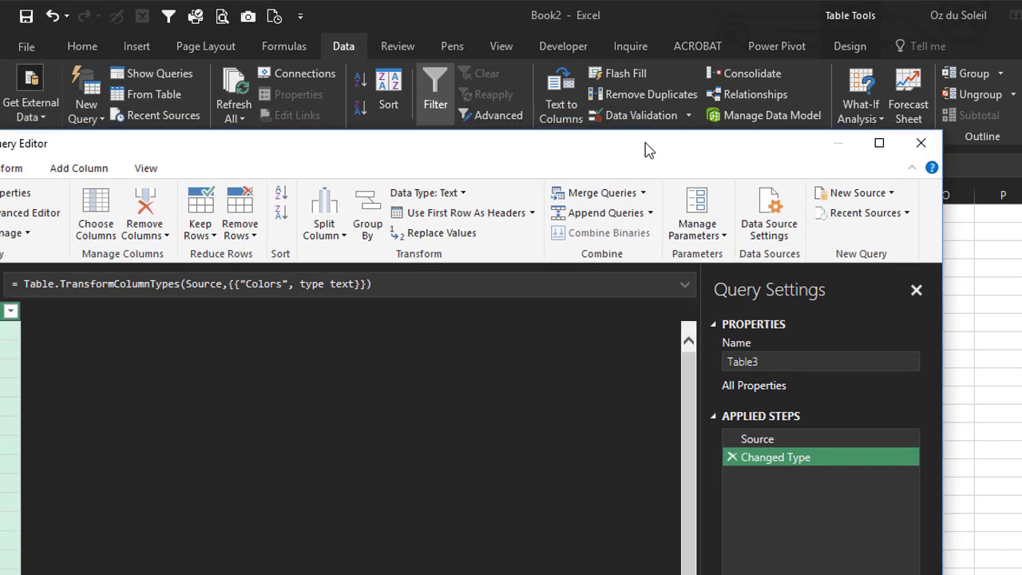
left_click_drag(645, 148, 794, 47)
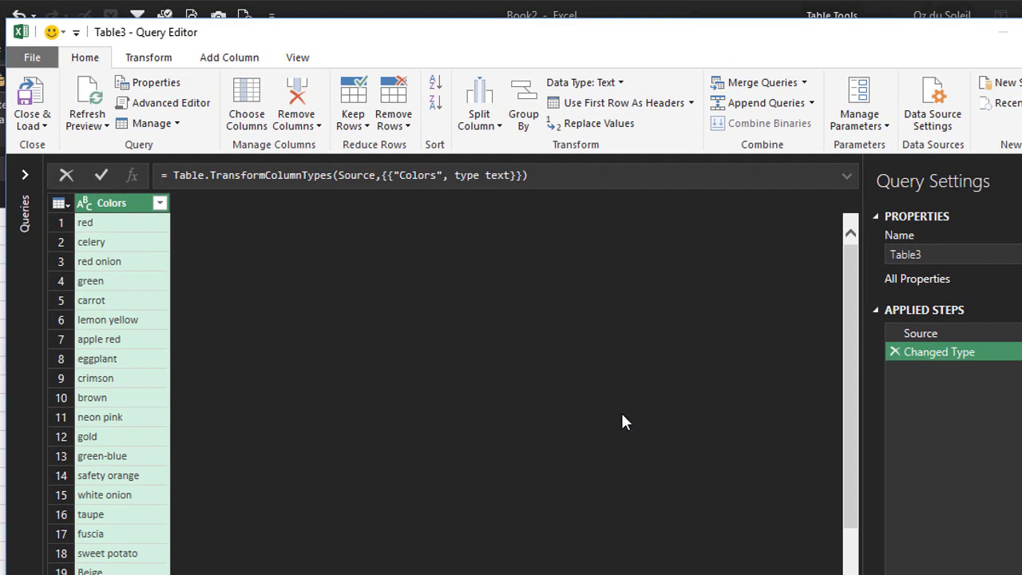
left_click(902, 256)
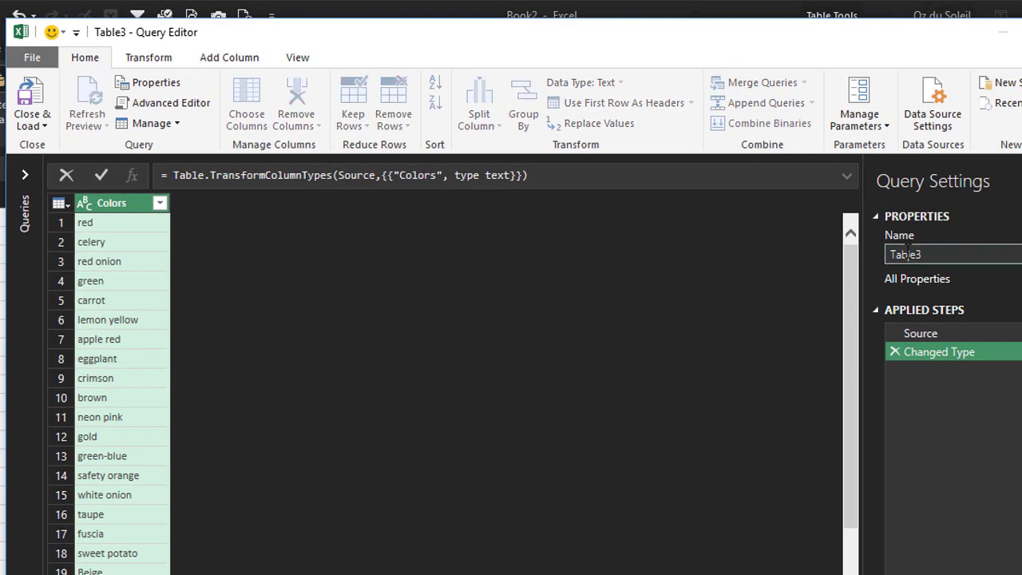
type("Colors")
Close the query editor and load the Colors query as a connection only.
left_click(27, 126)
left_click(74, 165)
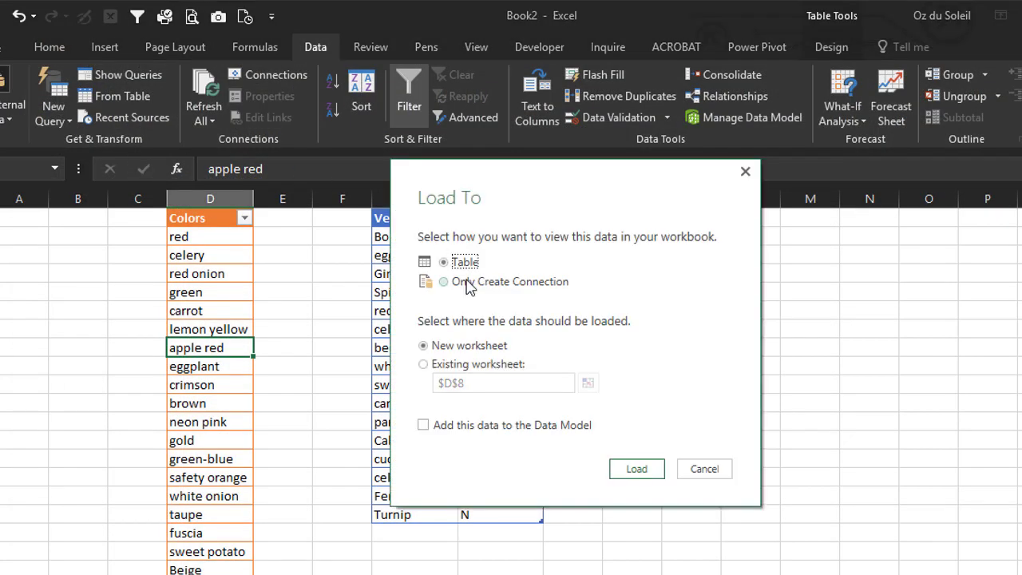
left_click(444, 282)
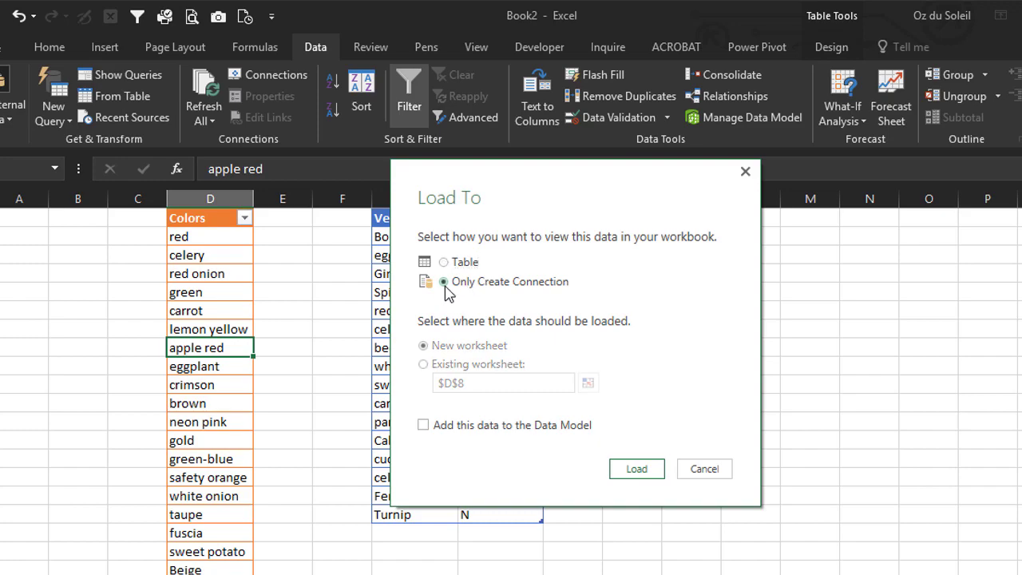
left_click(644, 473)
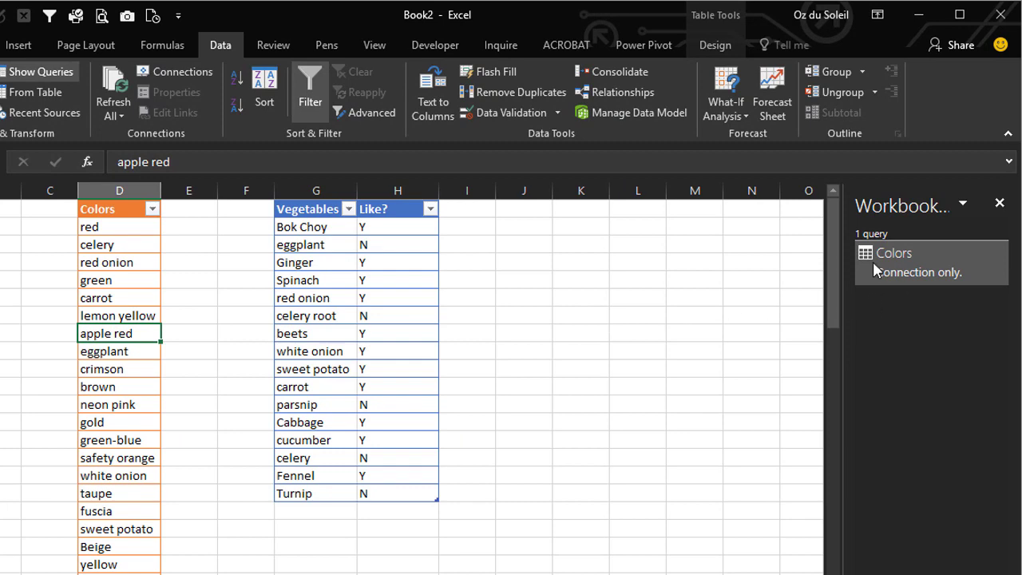
Create a query from the Vegetables table and name it Veggies.
left_click(328, 299)
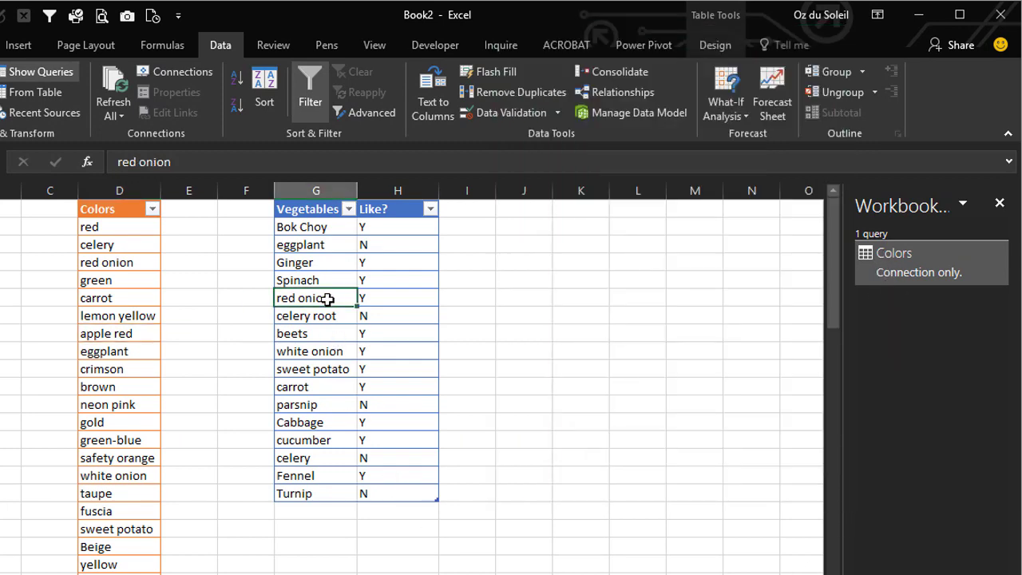
left_click(35, 94)
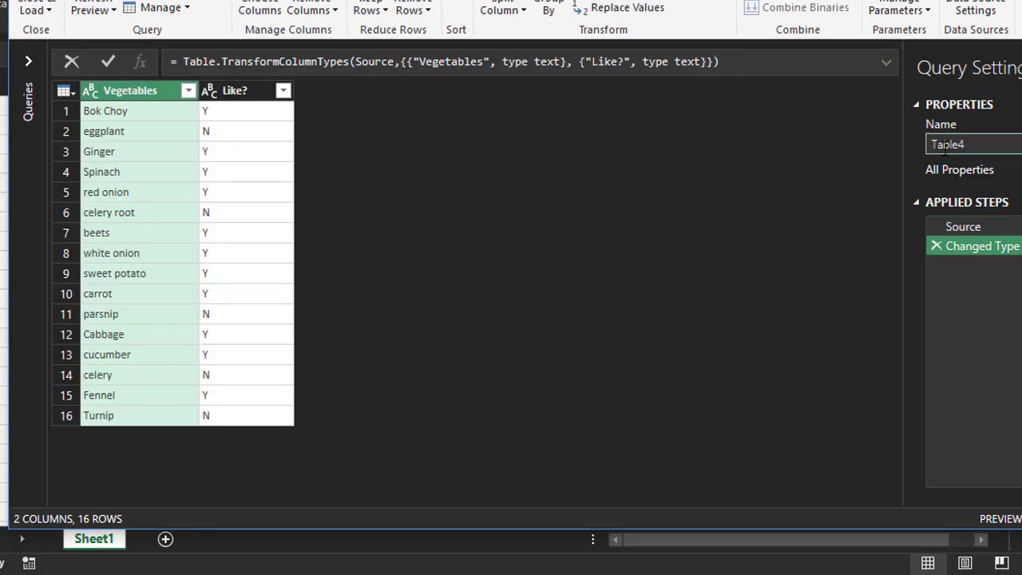
double_click(945, 145)
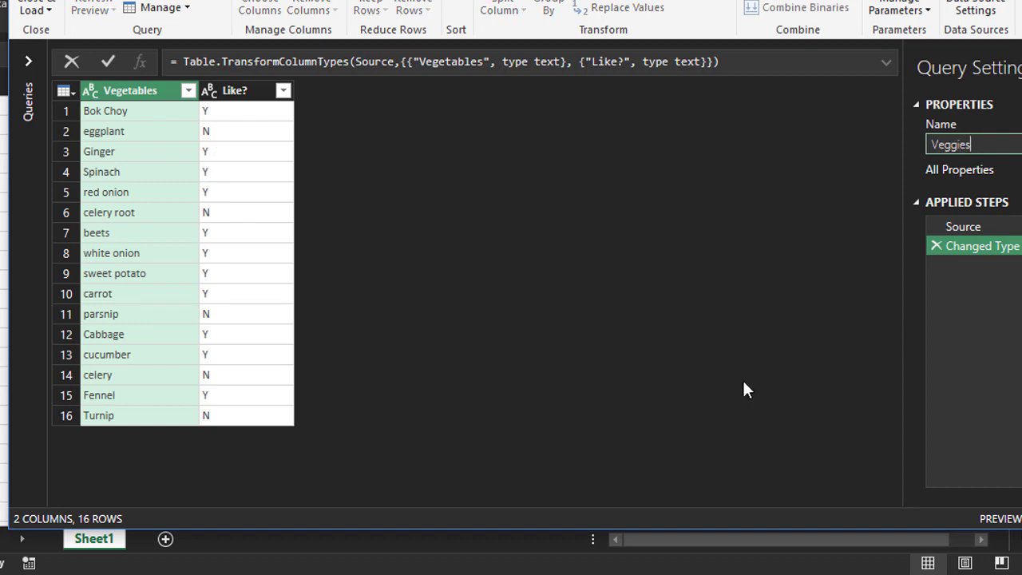
left_click(707, 323)
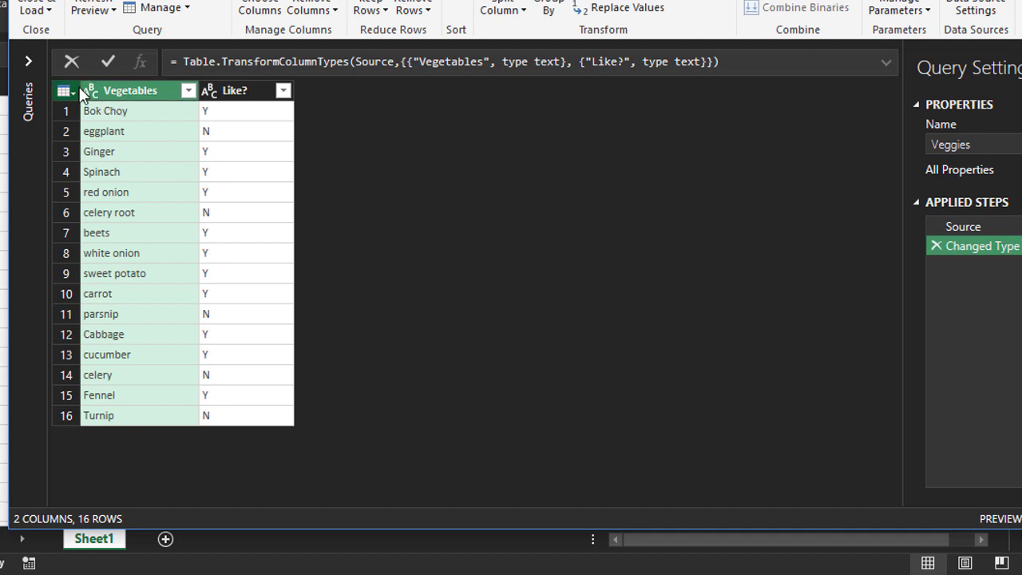
Close the query editor and load the Veggies query as a connection only.
left_click(44, 8)
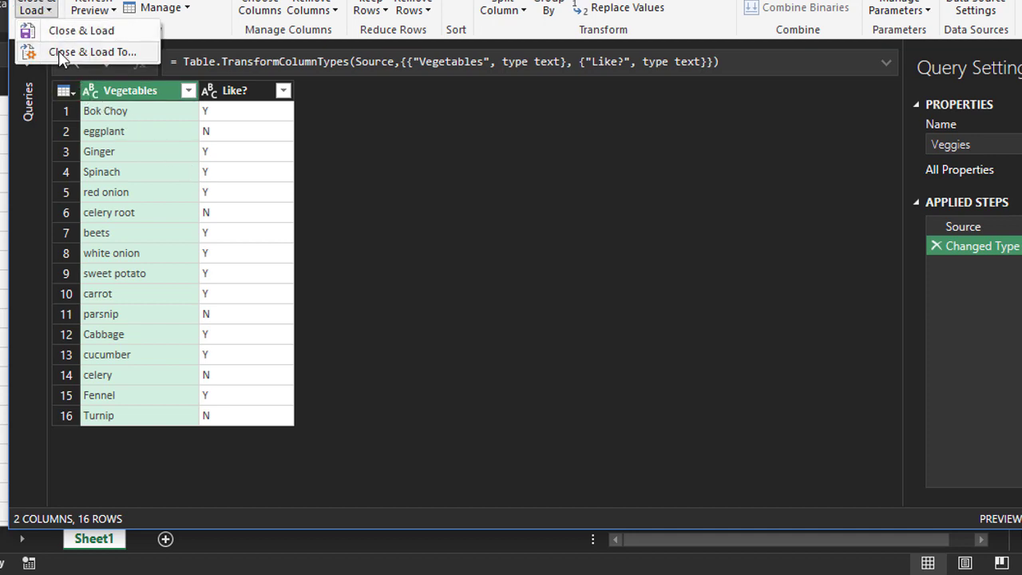
left_click(58, 51)
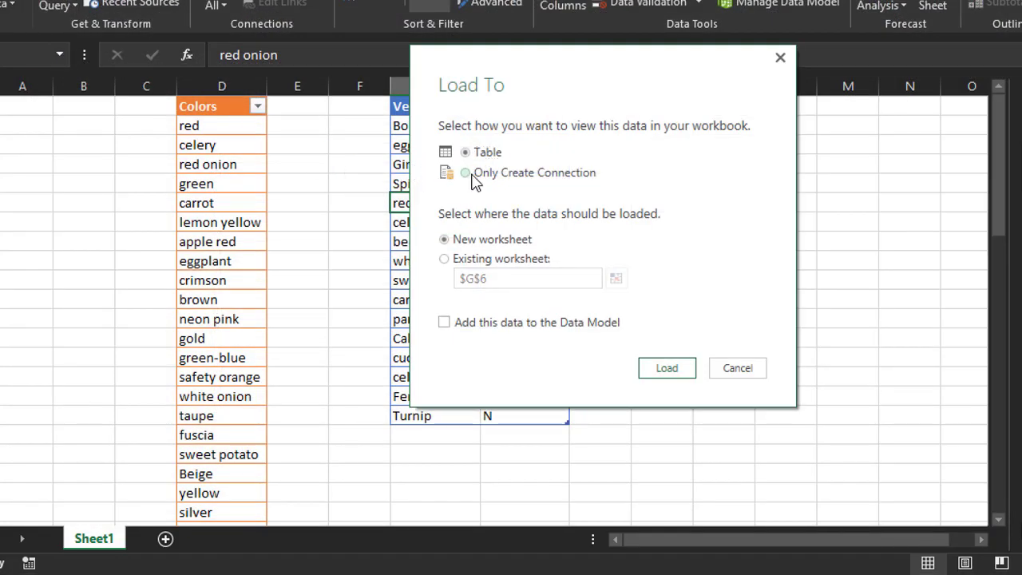
left_click(470, 174)
left_click(665, 372)
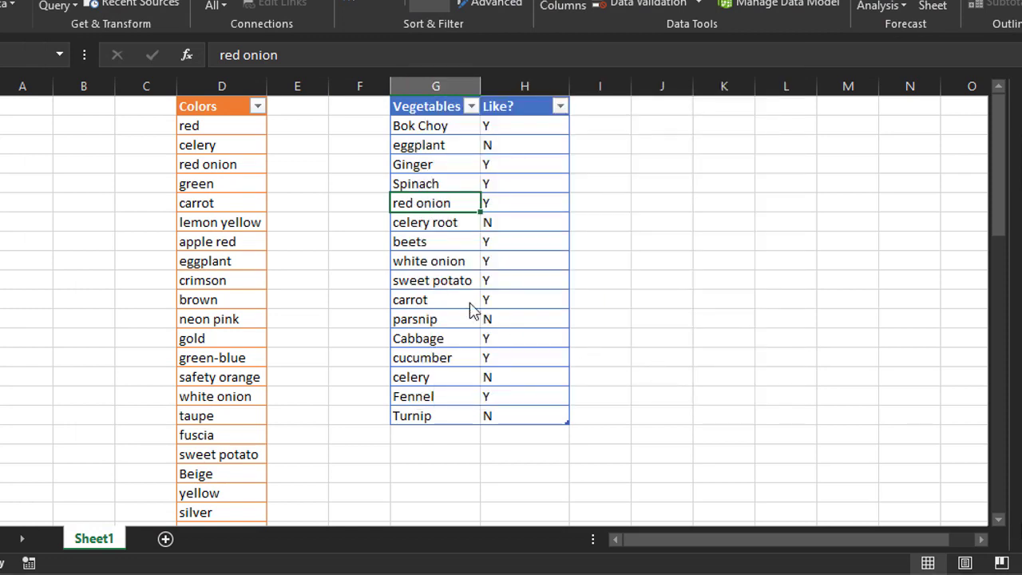
left_click(441, 287)
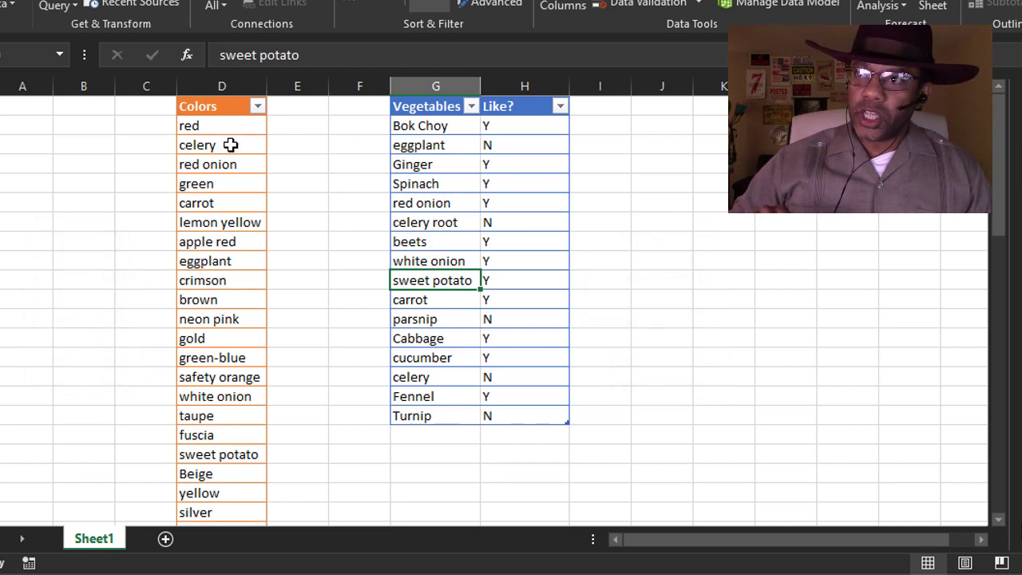
left_click_drag(160, 158, 160, 123)
mouse_move(395, 361)
left_mouse_down()
mouse_move(473, 386)
mouse_move(386, 363)
left_mouse_up()
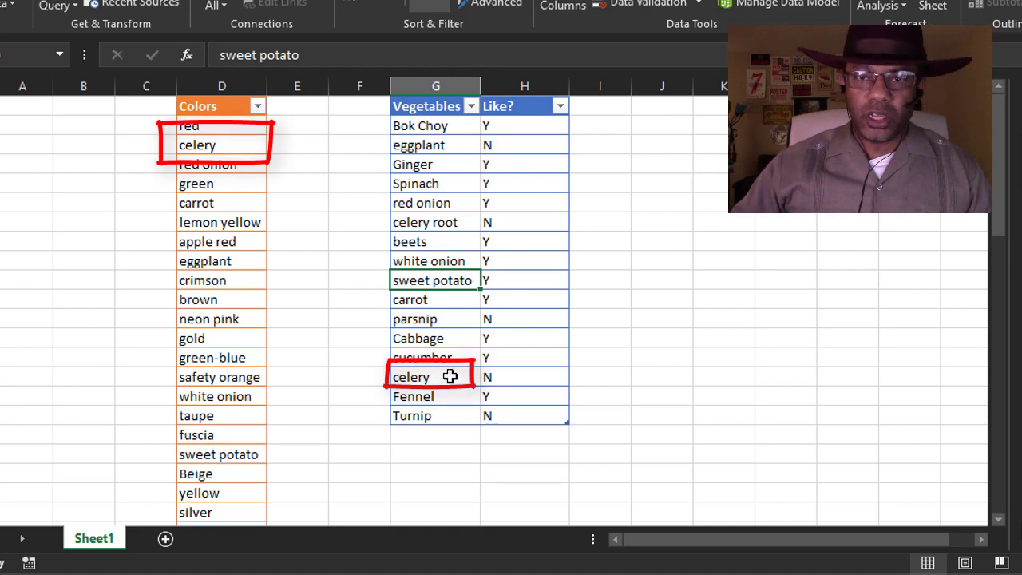
Start a new merge query with Colors as the first table and Veggies as the second.
left_click(247, 237)
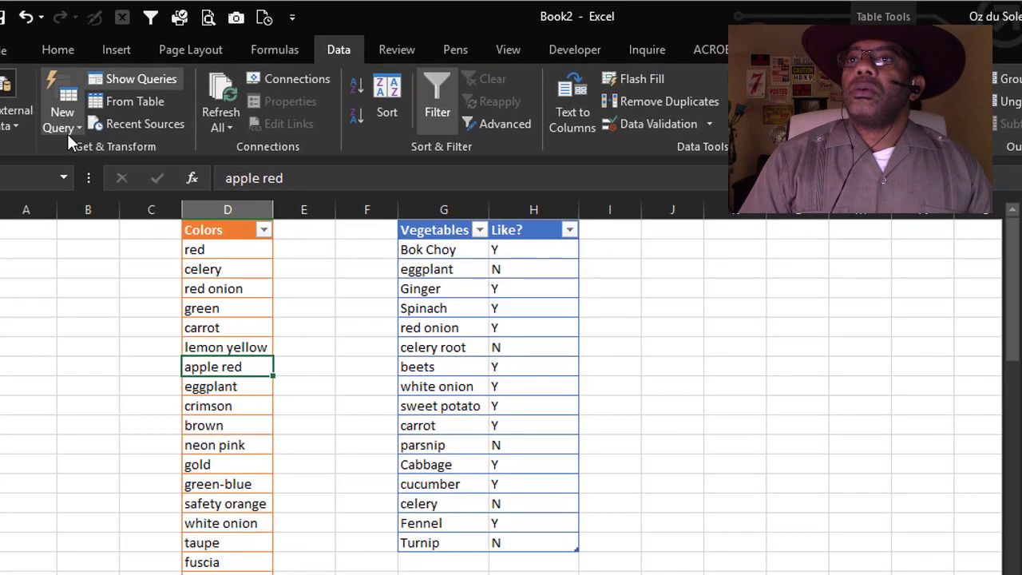
left_click(69, 126)
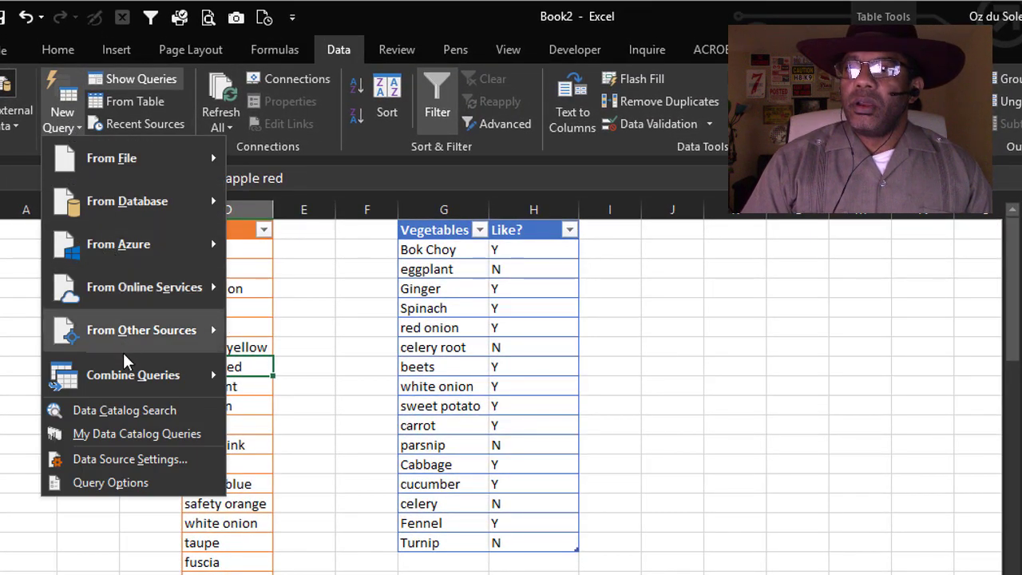
mouse_move(124, 375)
left_click(291, 383)
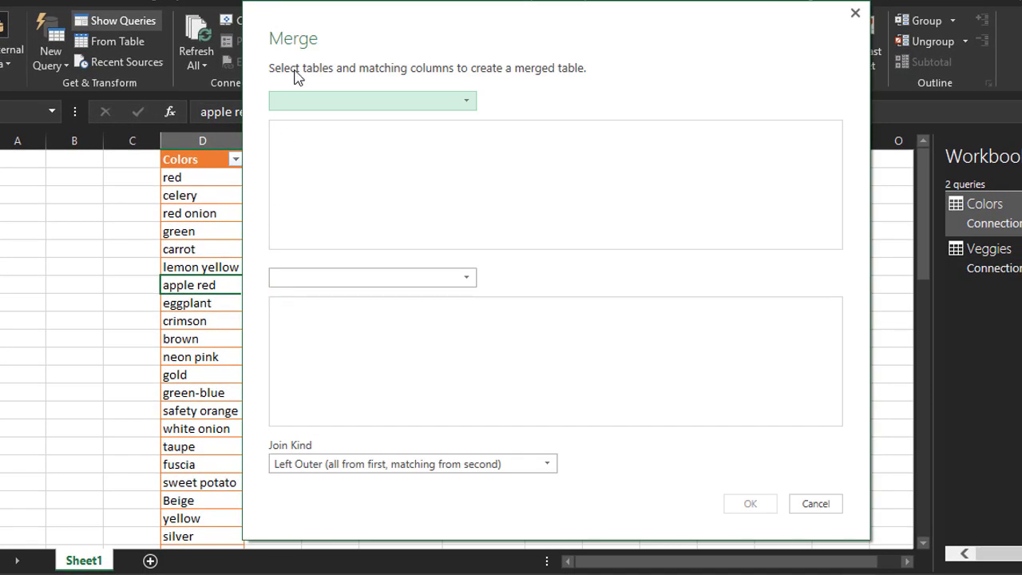
left_click(295, 101)
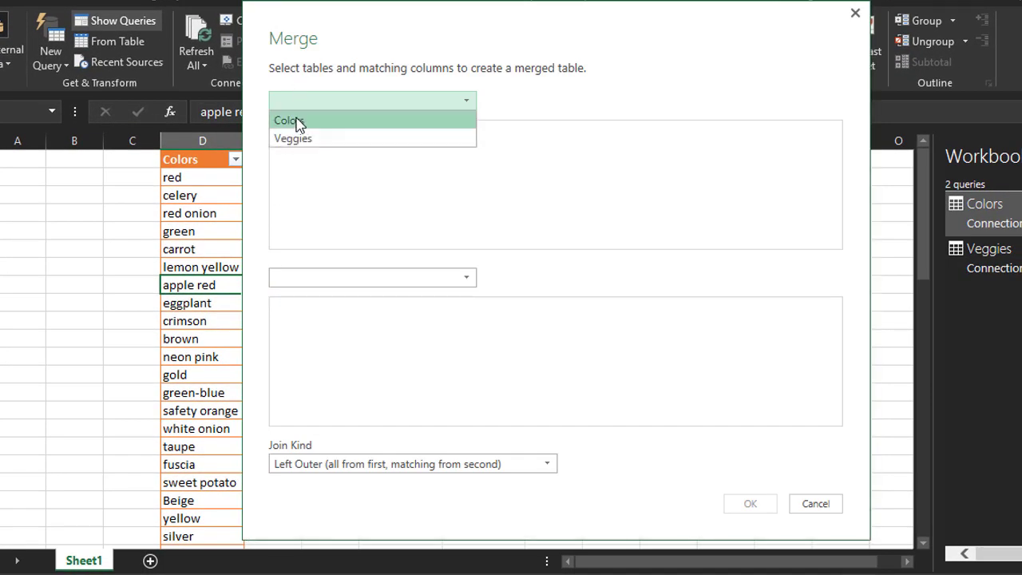
left_click(296, 124)
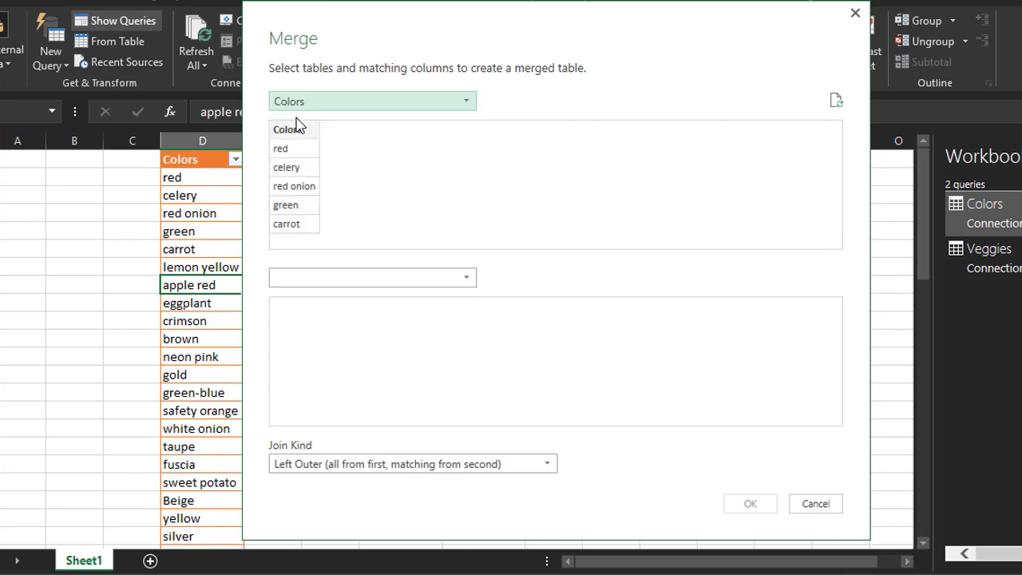
left_click(327, 286)
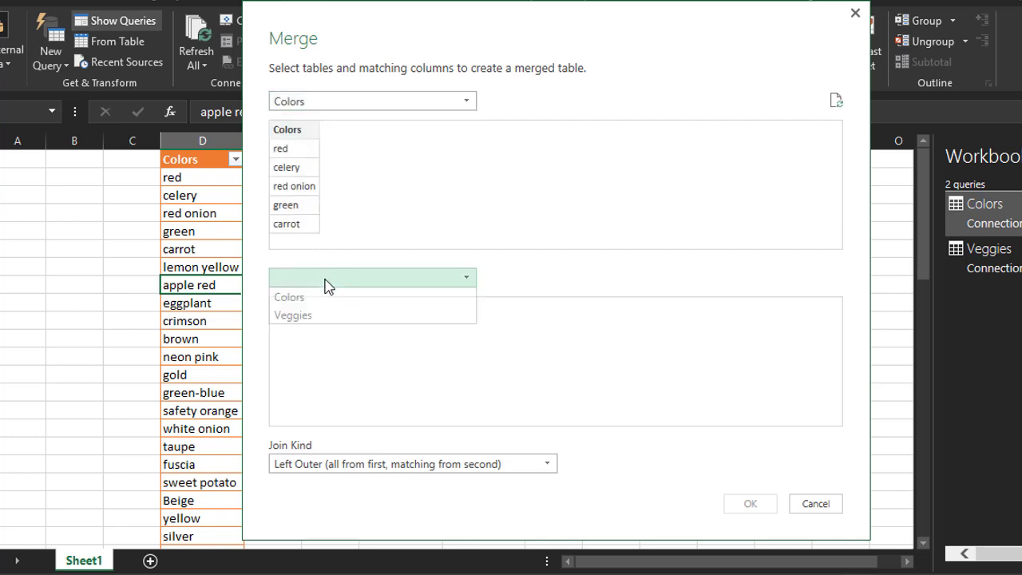
left_click(308, 318)
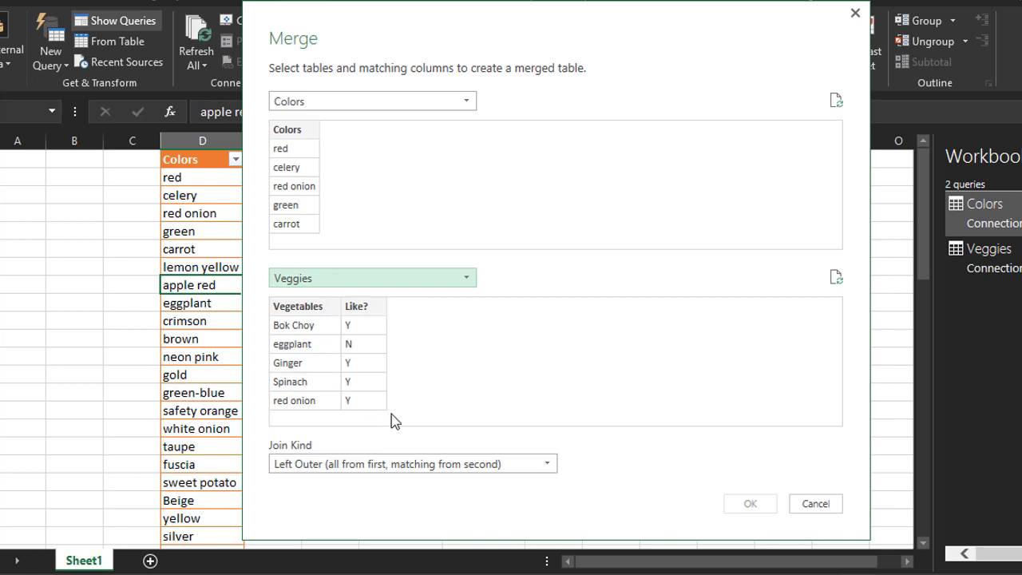
Match the Colors column with the Vegetables column and create the merge with a Left Anti (rows only in first) join.
left_click(292, 139)
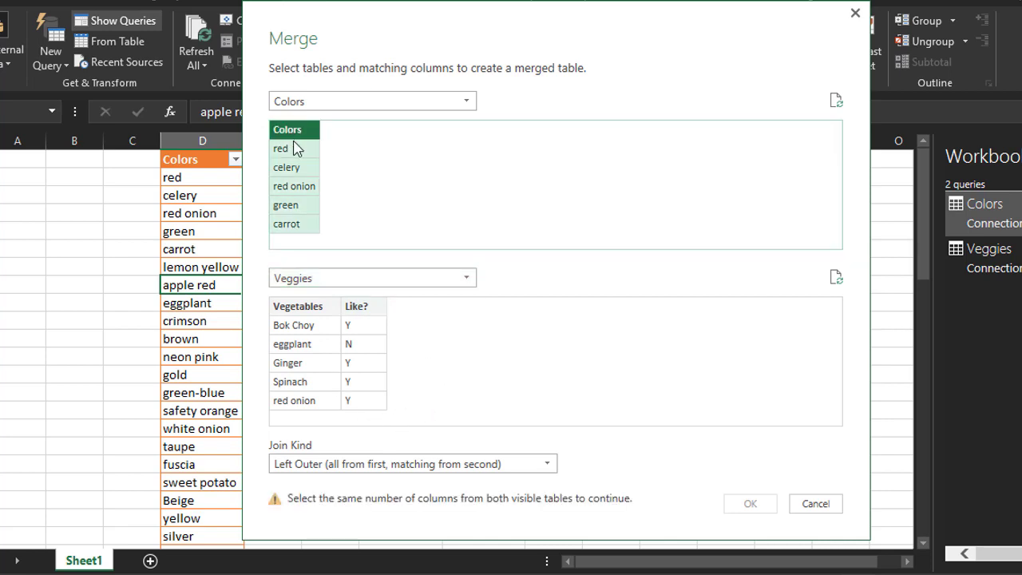
left_click(298, 310)
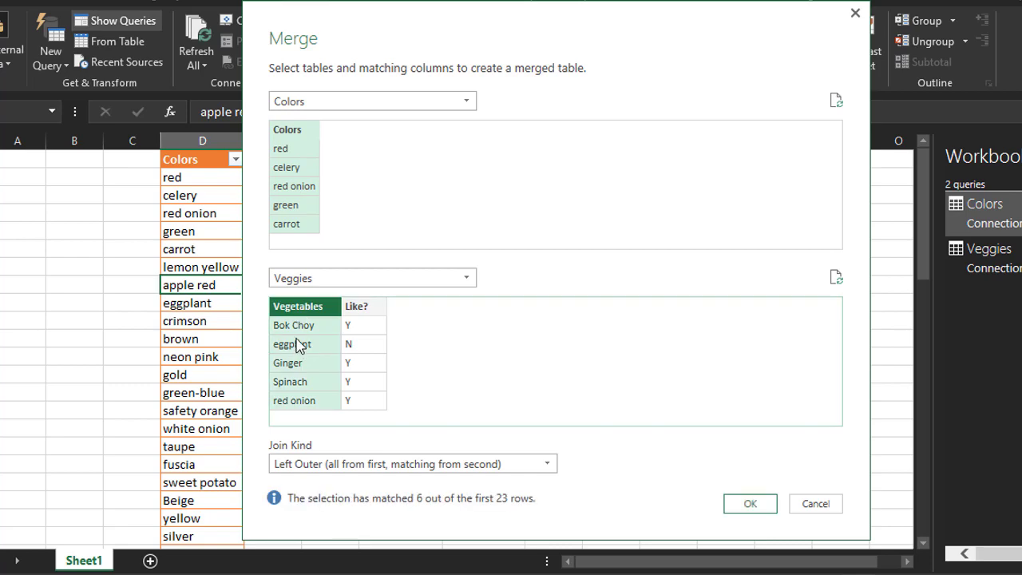
left_click(546, 466)
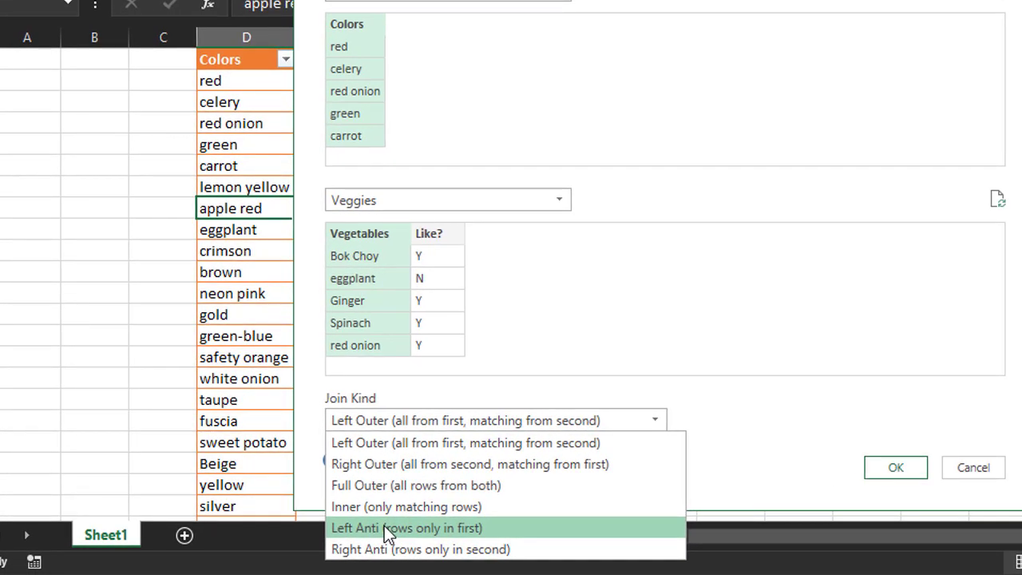
left_click(384, 525)
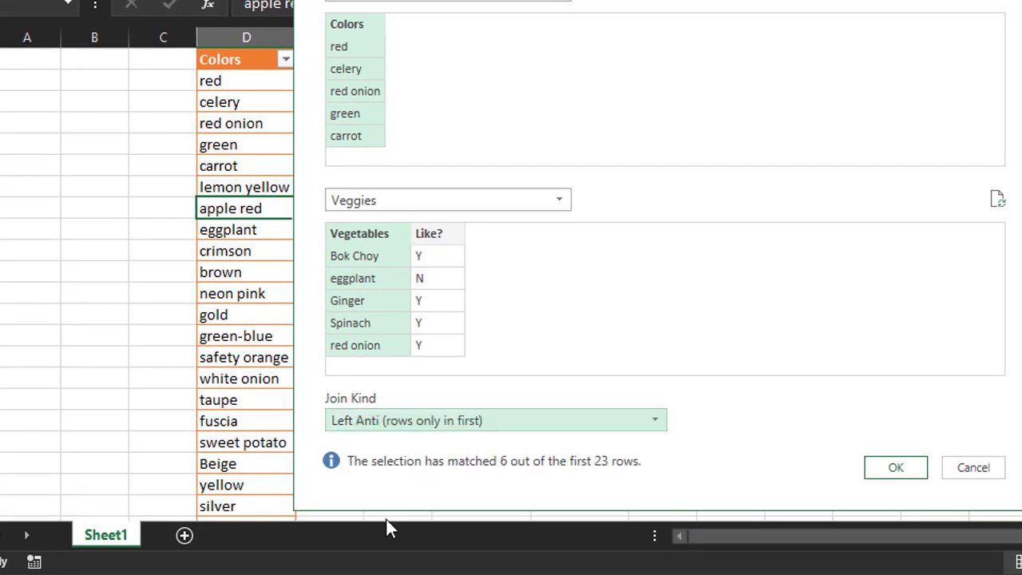
left_click(892, 470)
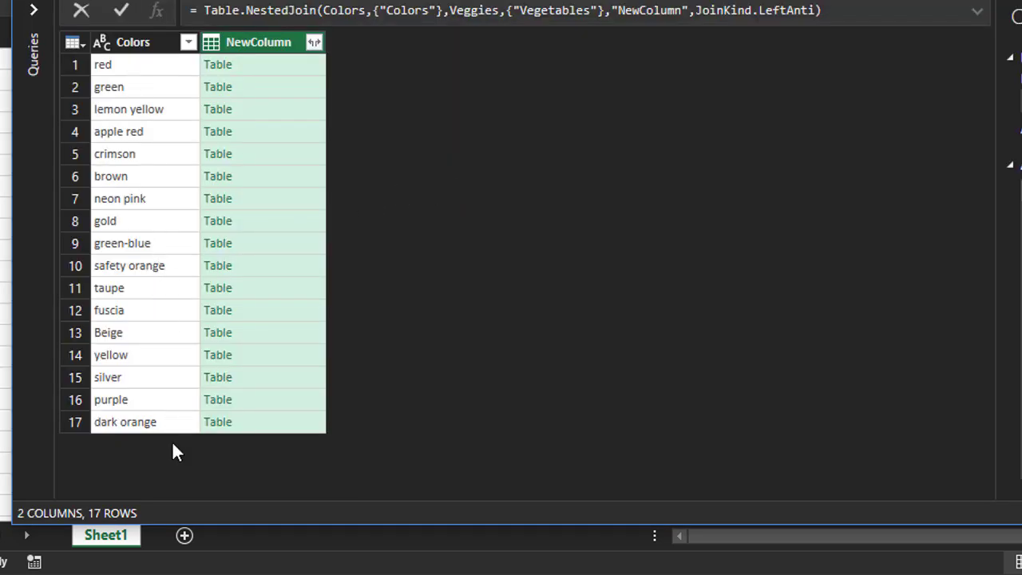
Expand NewColumn into Vegetables and Like? without the column name prefix, and delete that expansion step.
left_click(313, 44)
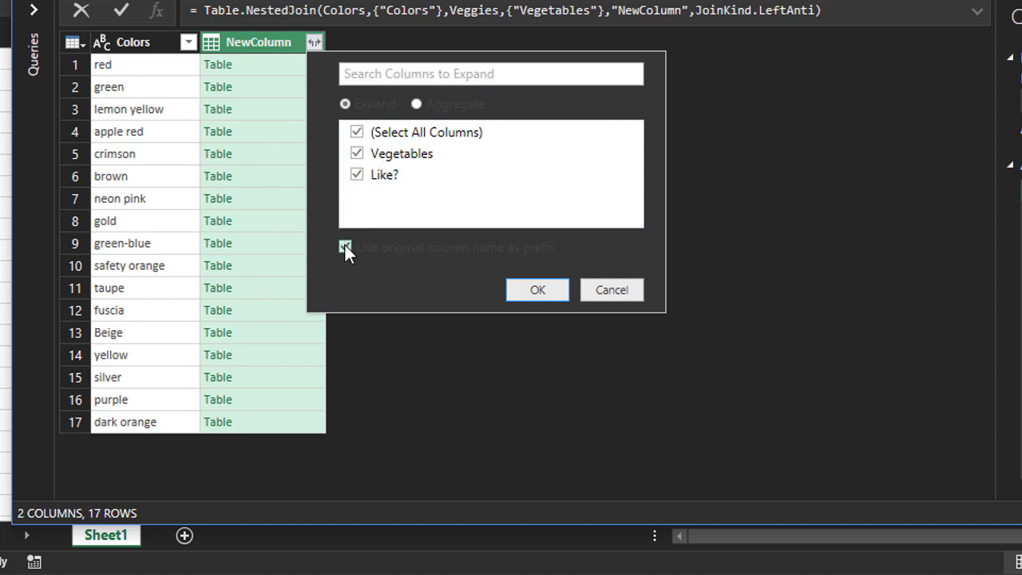
left_click(535, 289)
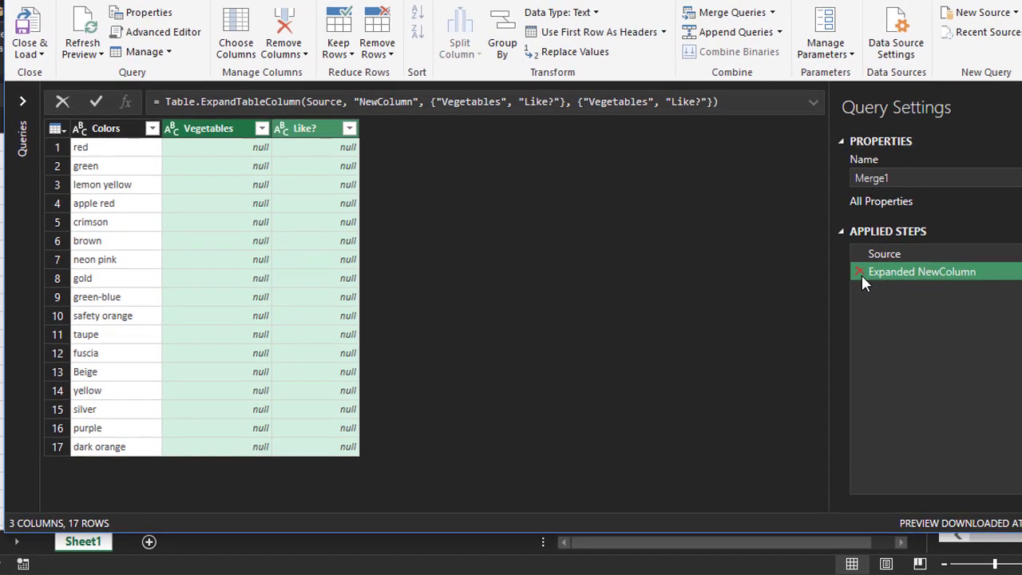
left_click(860, 272)
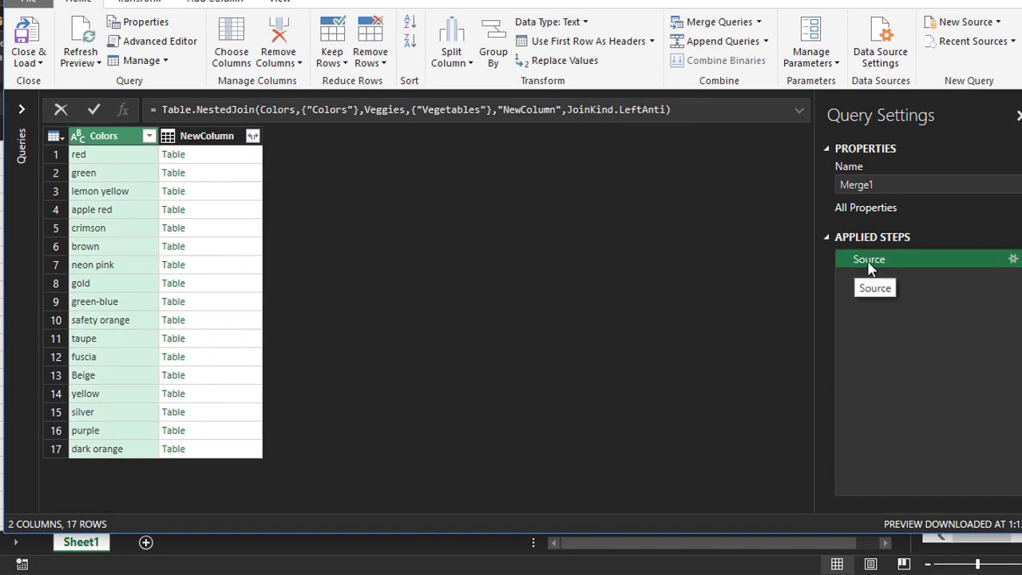
Remove NewColumn from the merge query and close the editor with the option to choose a load destination.
right_click(205, 142)
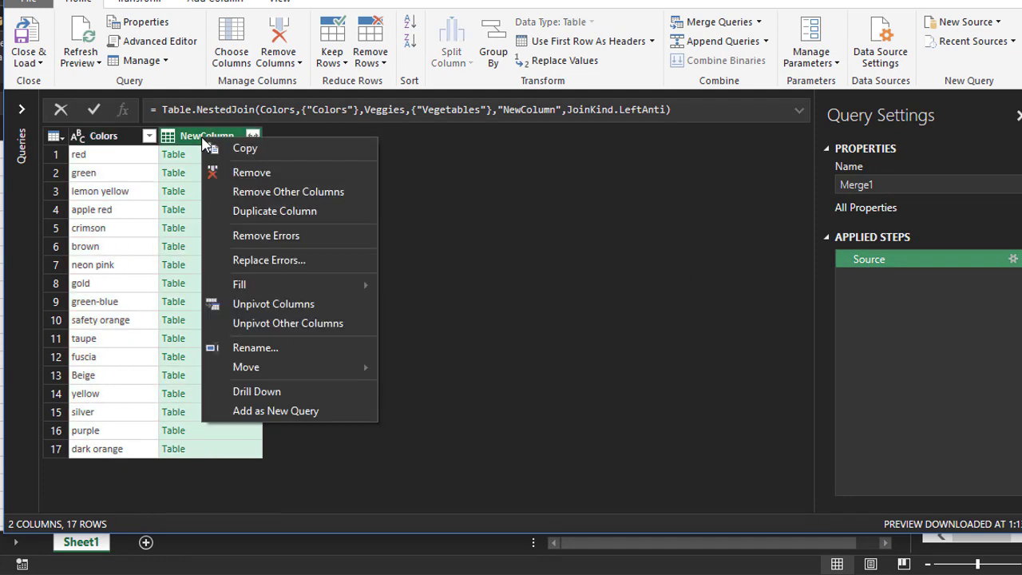
left_click(239, 172)
left_click(39, 62)
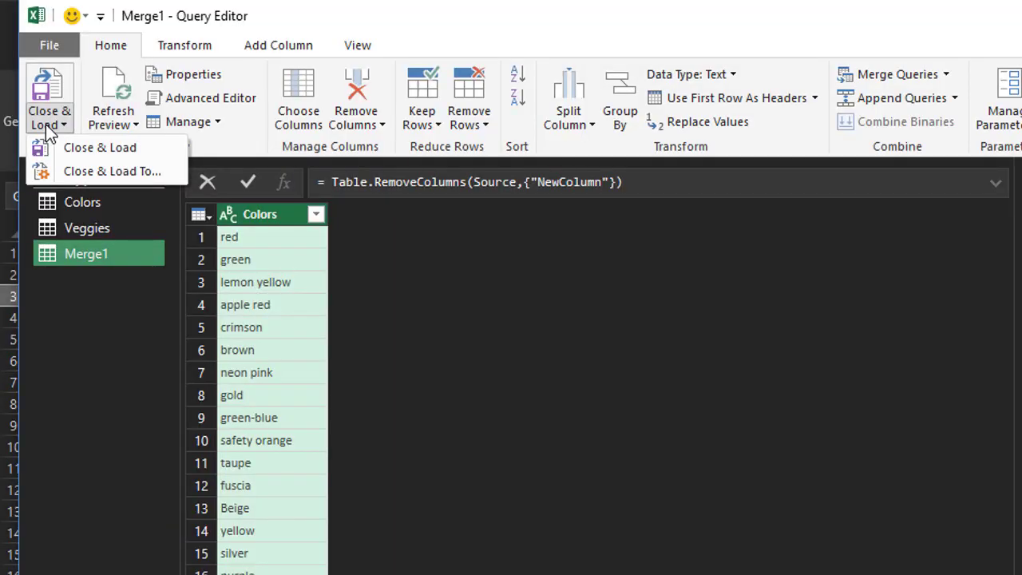
left_click(93, 171)
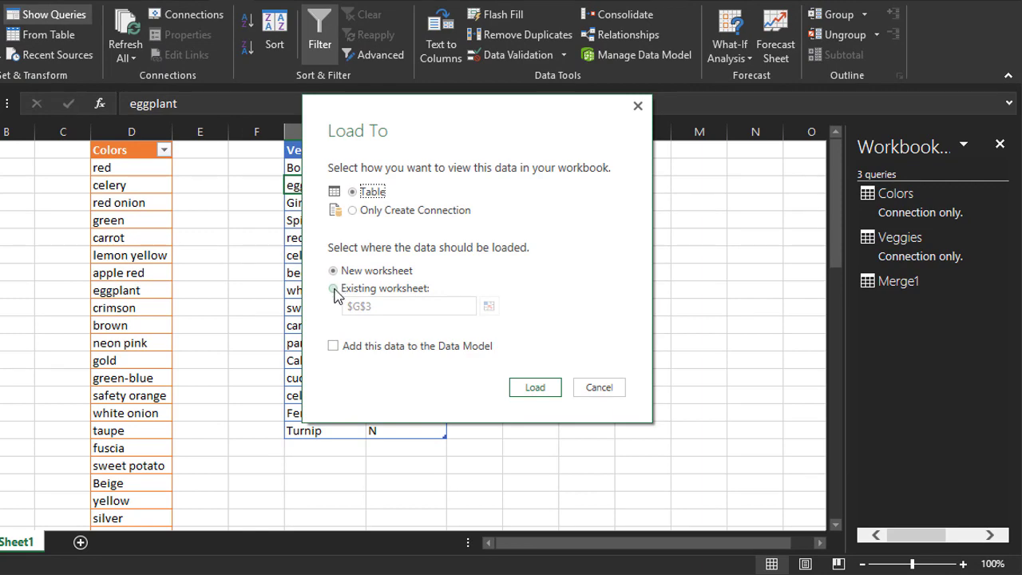
Load the merge query as a table on the existing worksheet at cell L1.
left_click(333, 289)
left_click_drag(429, 104, 146, 61)
left_click(122, 258)
double_click(124, 262)
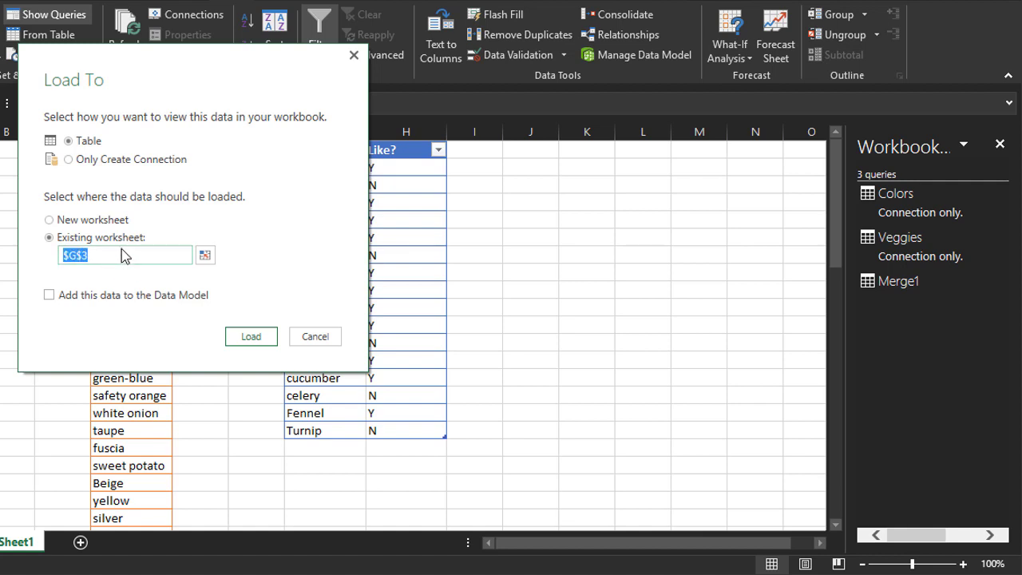
left_click(204, 256)
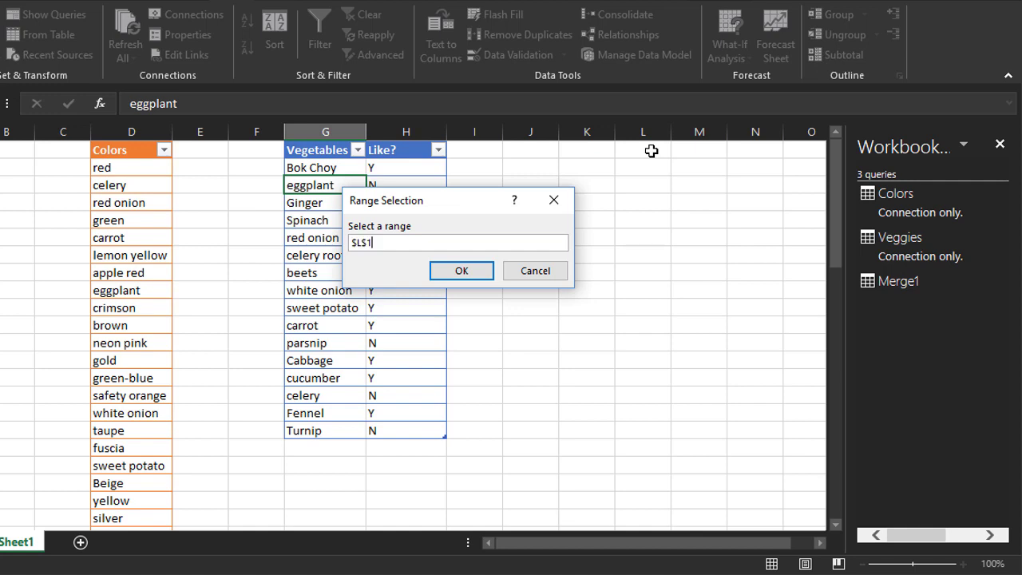
left_click(461, 271)
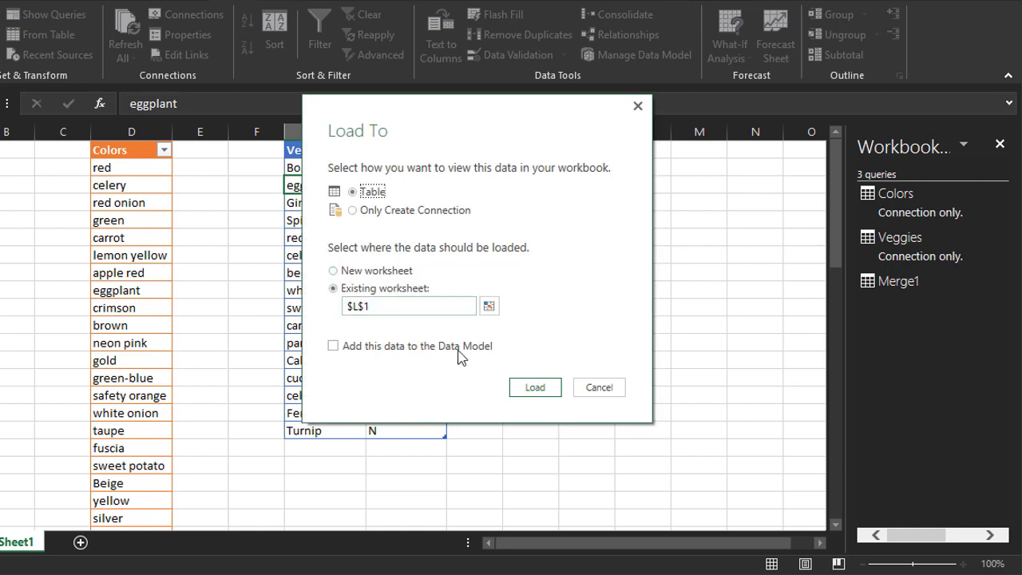
left_click(537, 388)
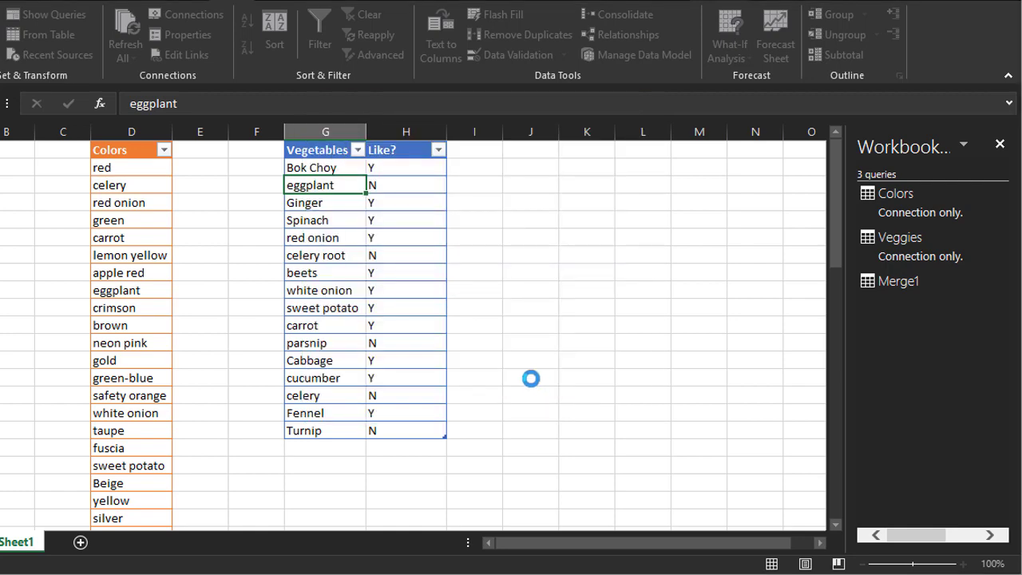
left_click(641, 198)
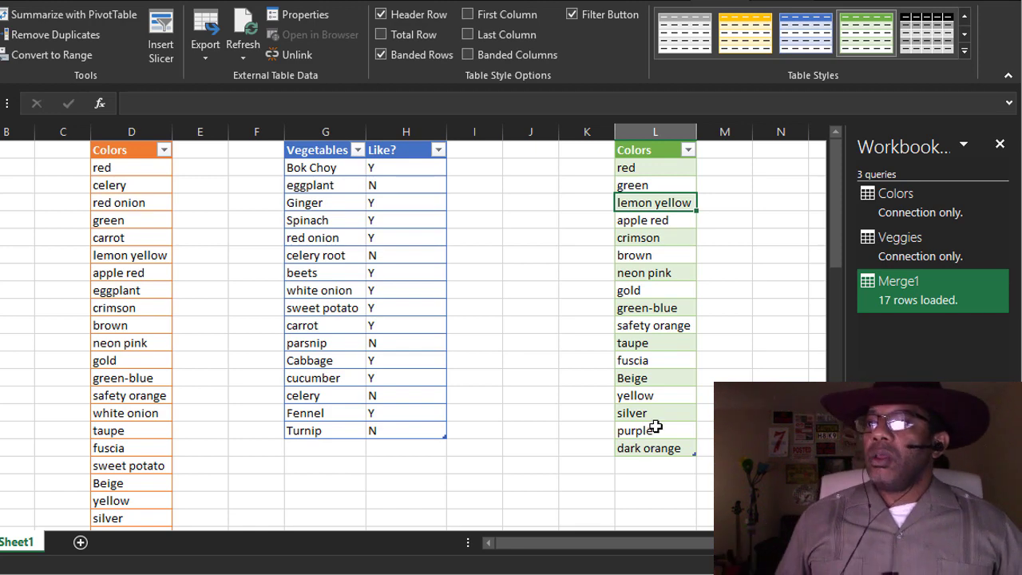
Unhide the hidden rows between rows 27 and 40, below the original Colors table.
left_click(210, 292)
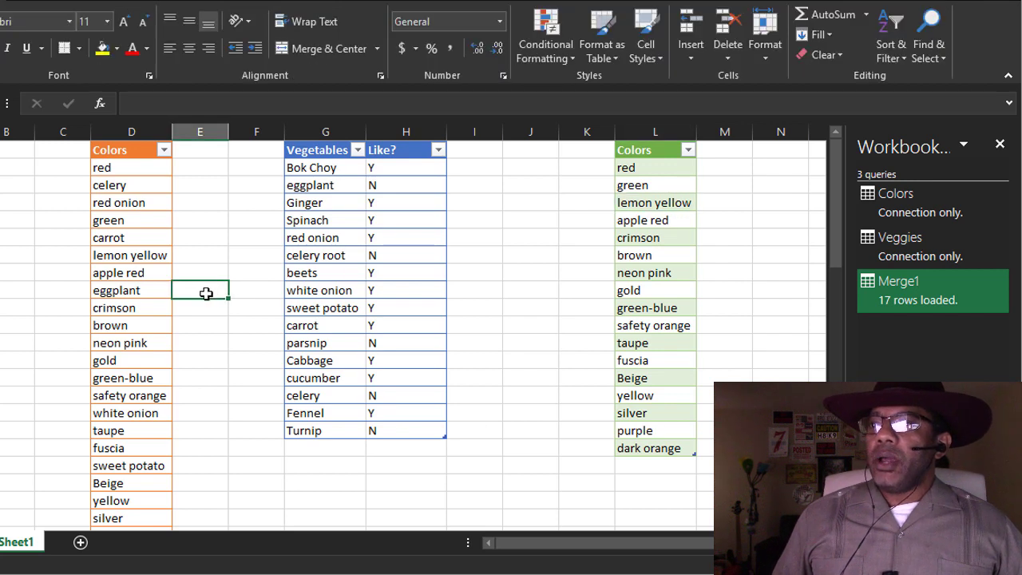
left_click_drag(835, 253, 835, 337)
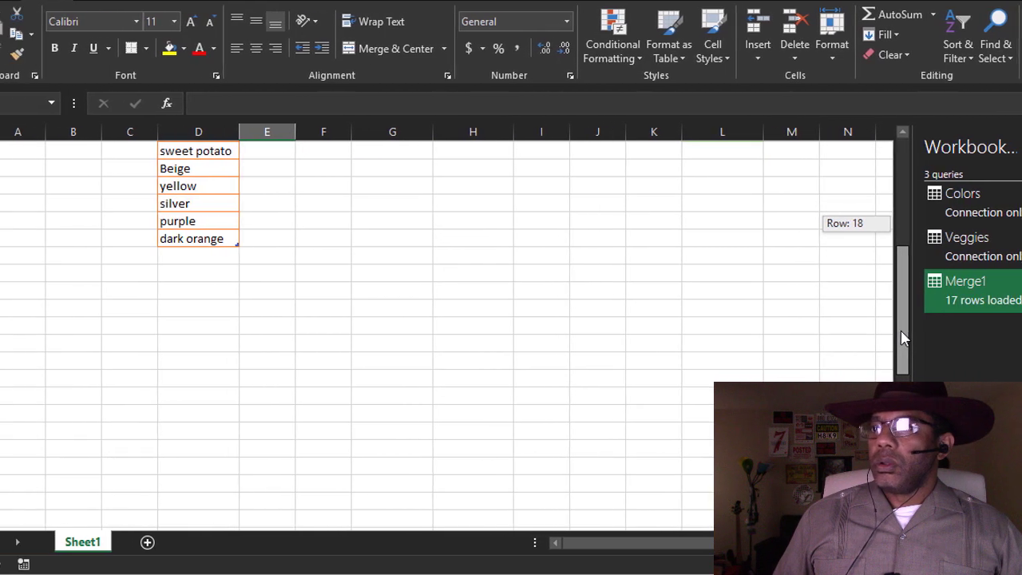
left_click_drag(902, 338, 902, 338)
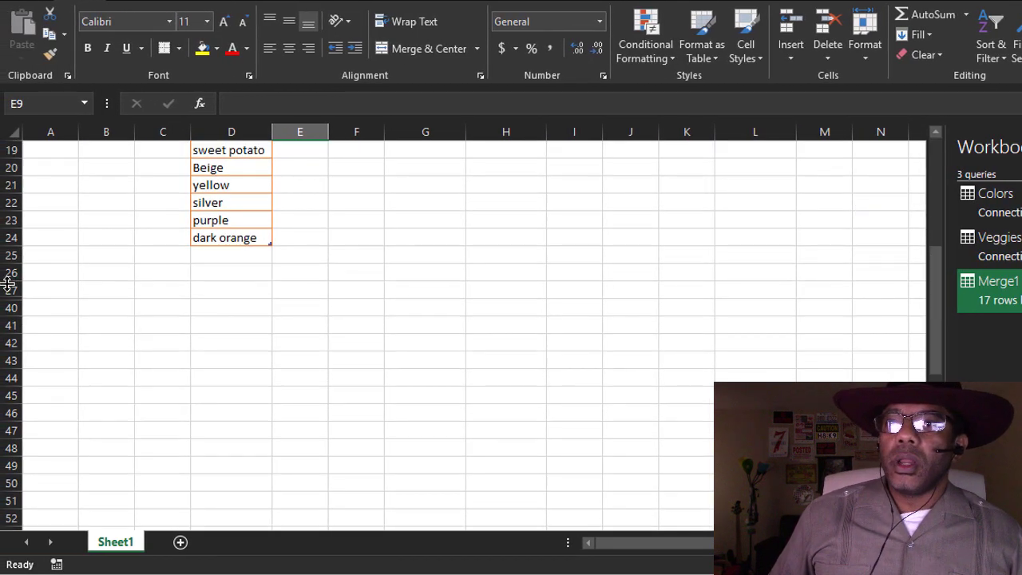
left_click_drag(9, 281, 10, 318)
right_click(10, 318)
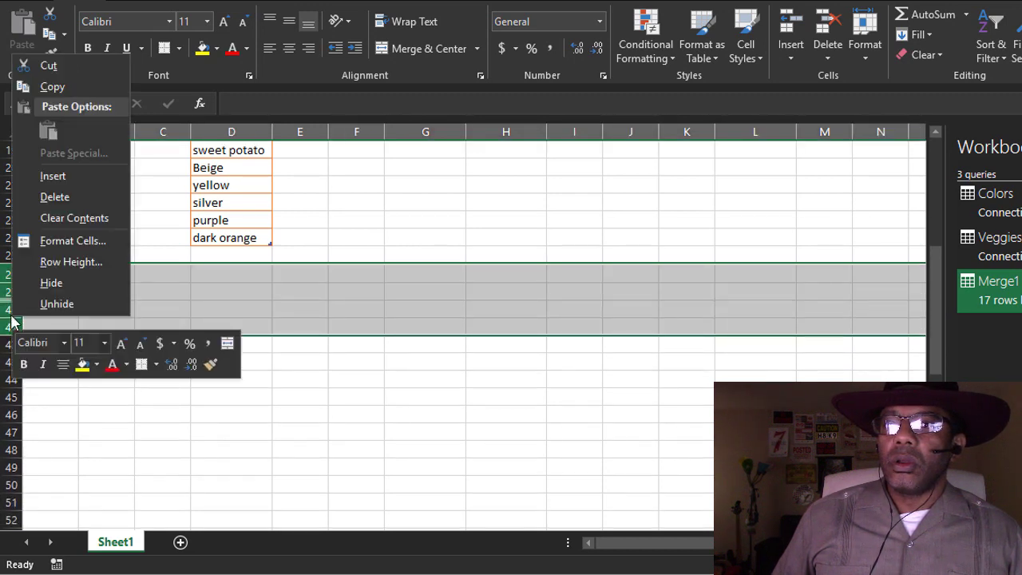
left_click(37, 301)
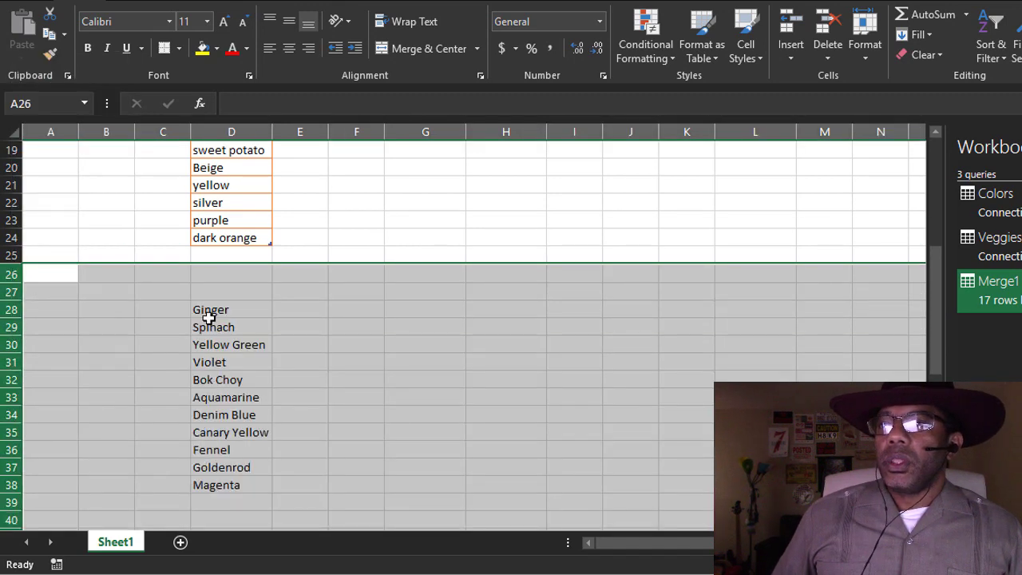
Move the entries from Ginger to Magenta up to D25, directly below dark orange, so they join the Colors table.
left_click_drag(212, 310, 218, 489)
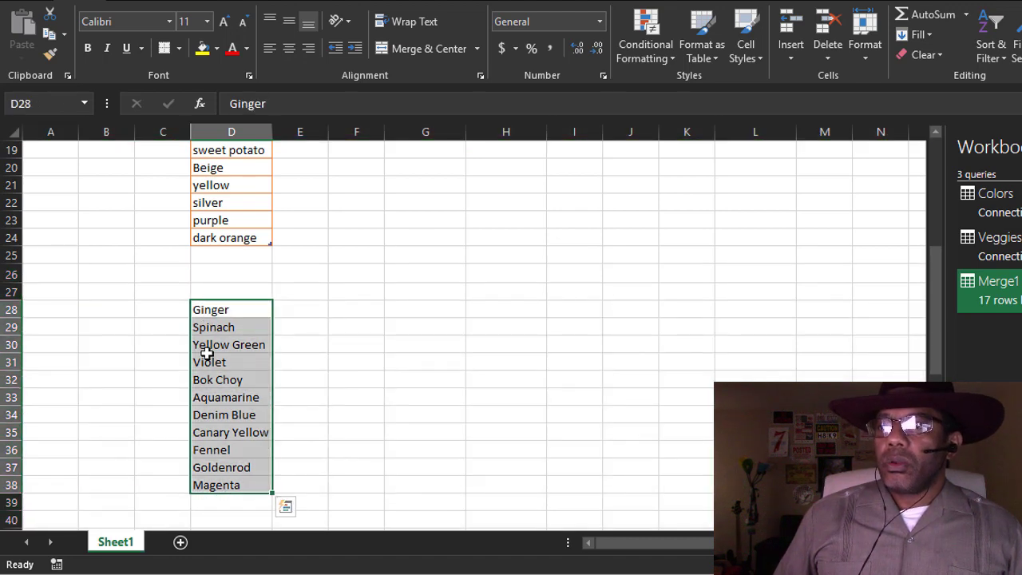
left_click(220, 296)
left_click_drag(221, 308, 209, 484)
left_click_drag(220, 303, 221, 260)
left_click(223, 359)
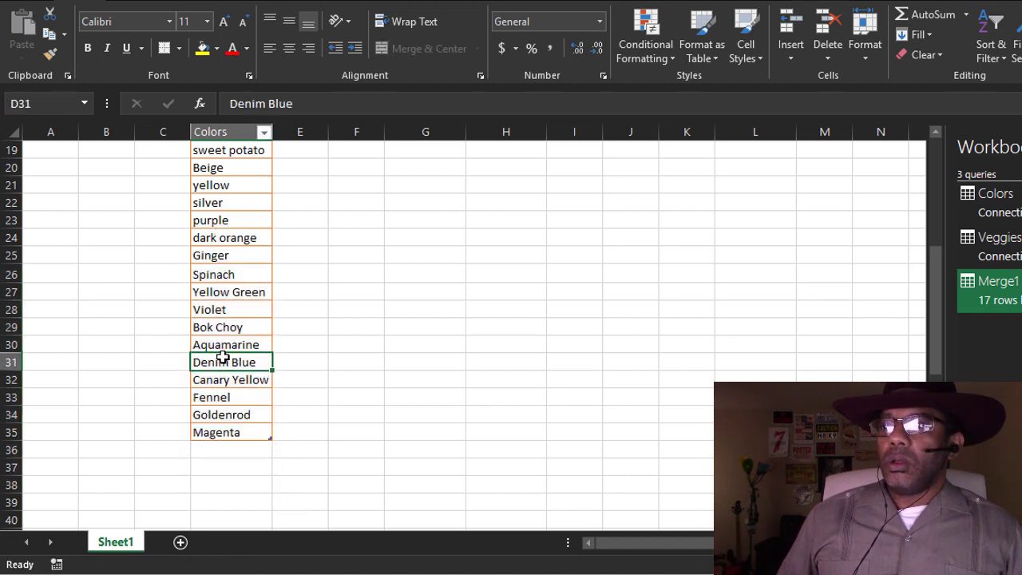
key("shift+Down")
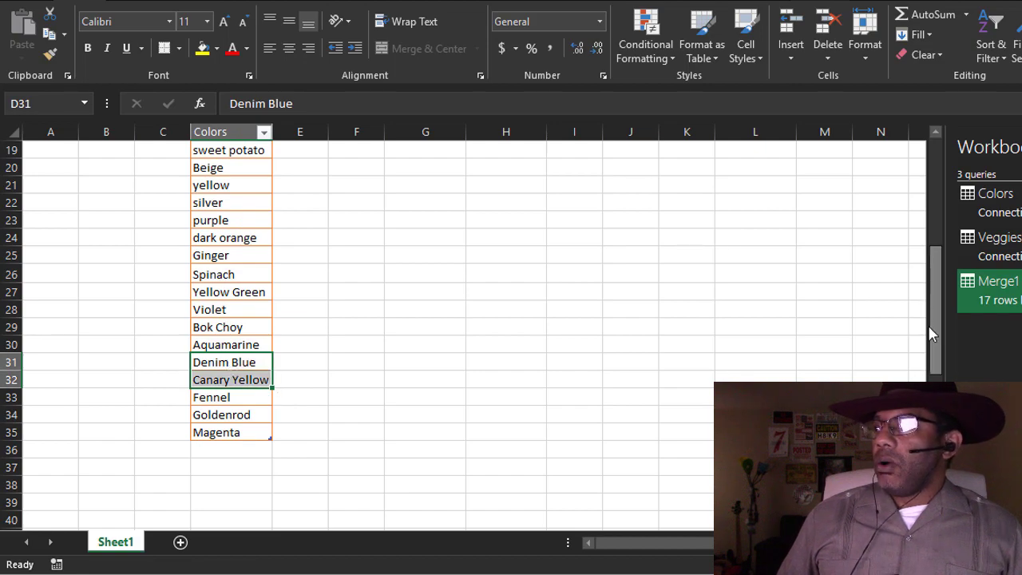
Refresh the Merge1 query and review its results against the extended Colors table.
left_click_drag(932, 338, 934, 222)
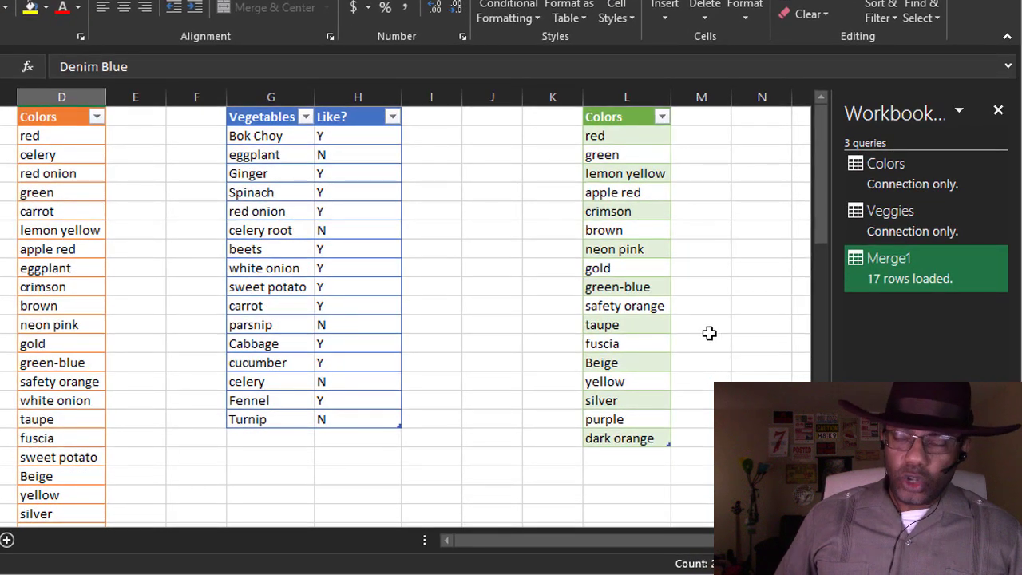
mouse_move(888, 266)
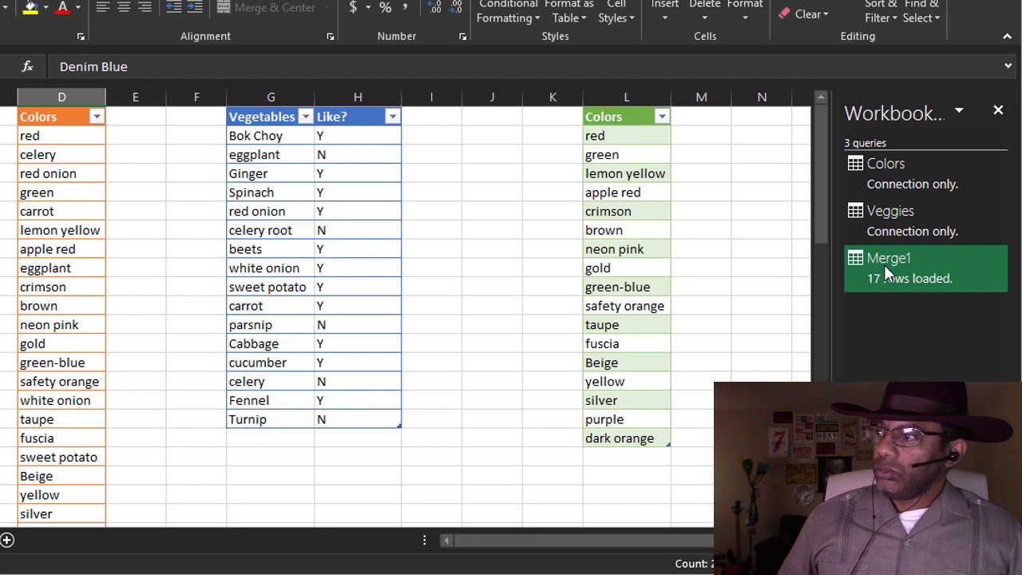
right_click(884, 264)
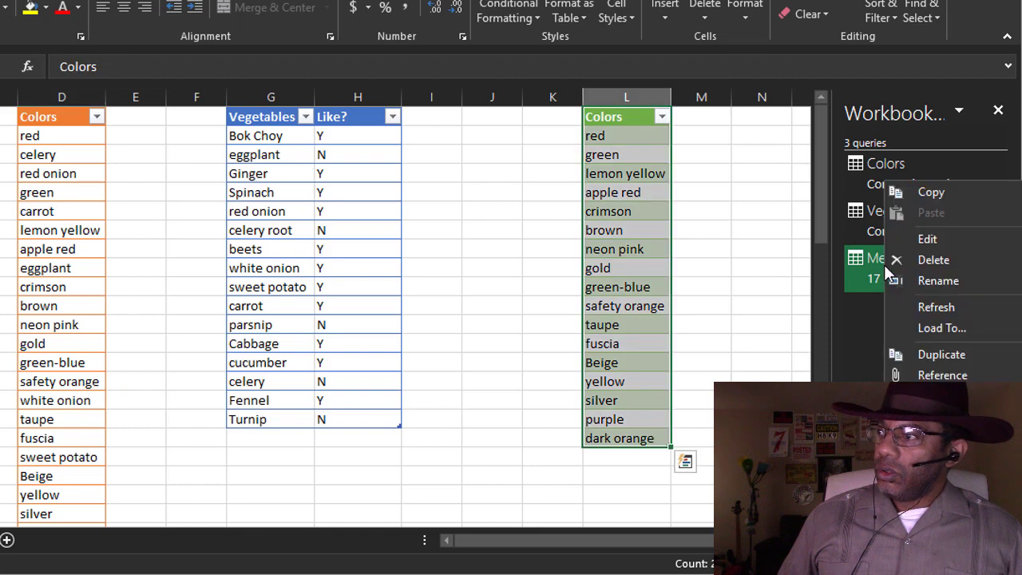
left_click(934, 308)
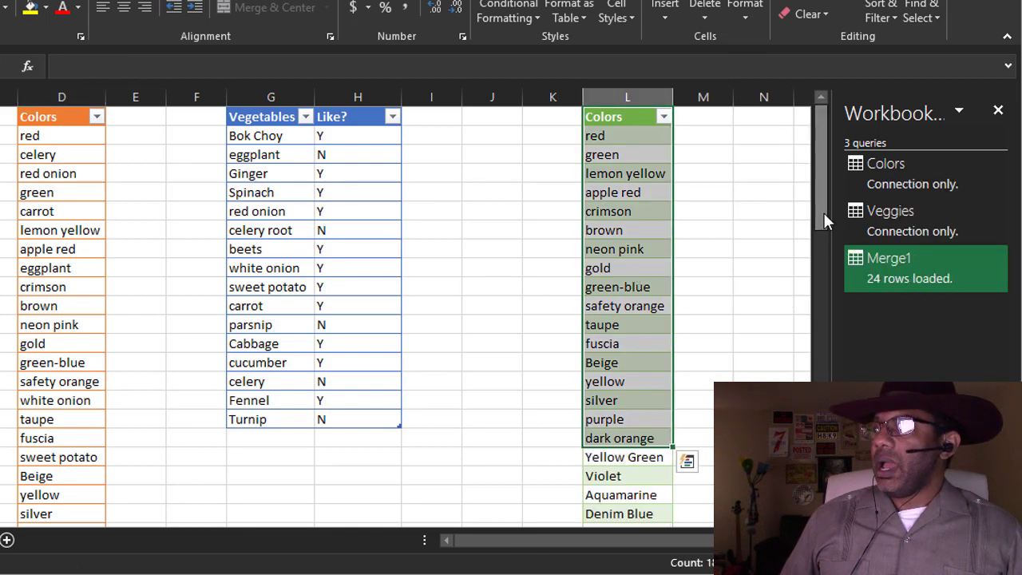
left_click_drag(823, 213, 823, 252)
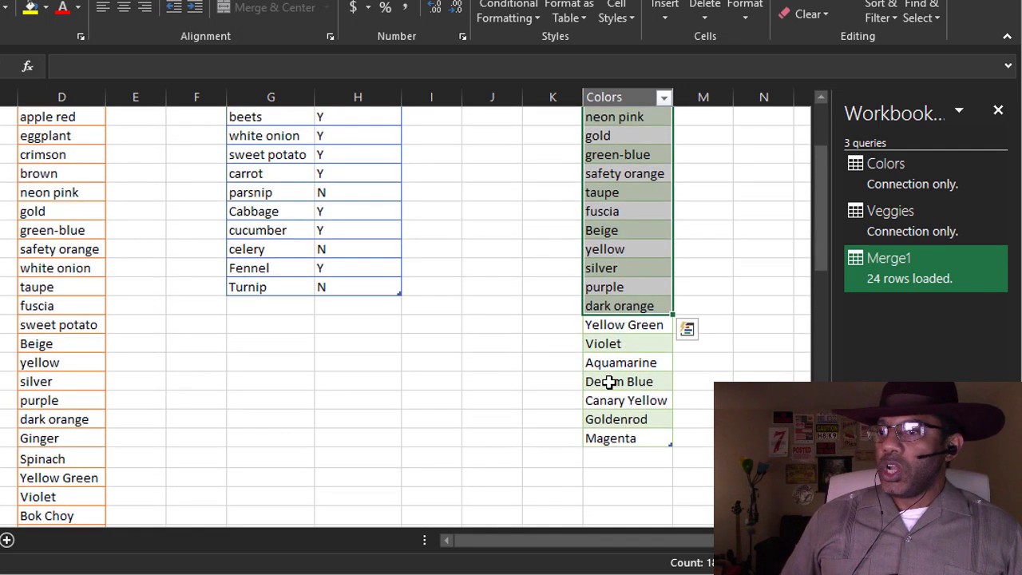
left_click_drag(826, 250, 822, 300)
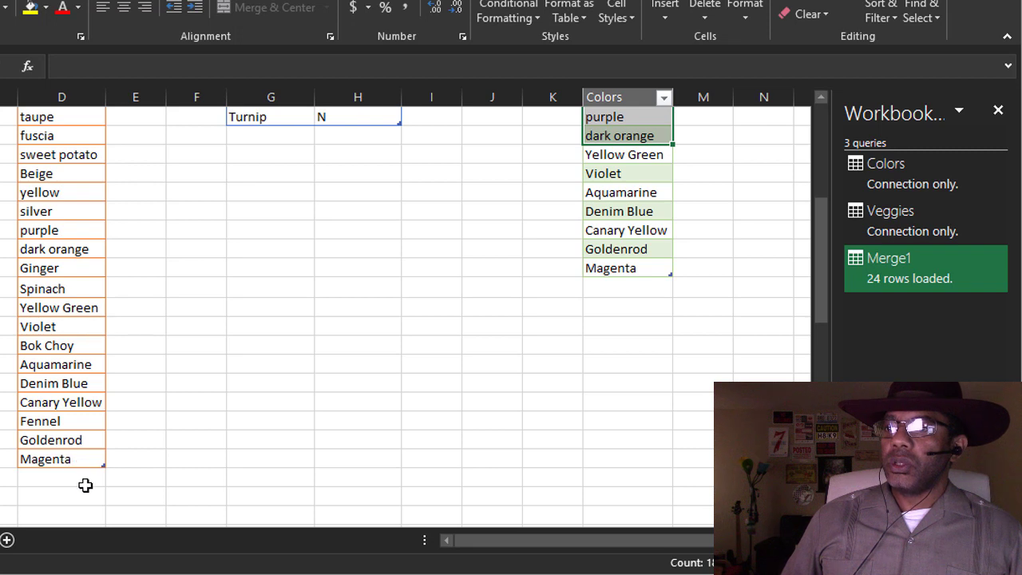